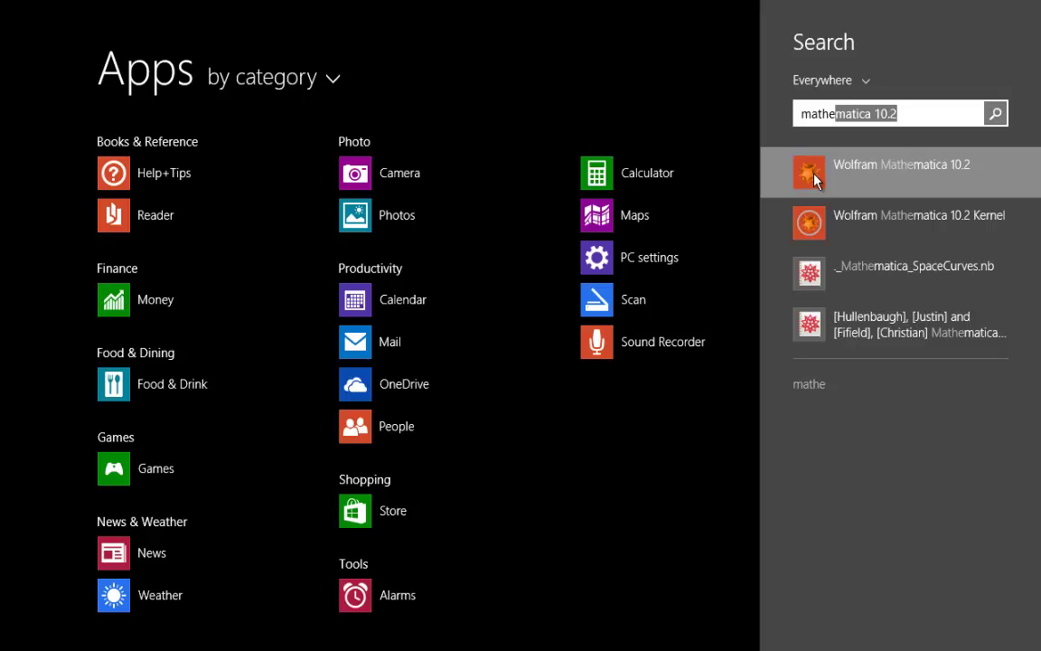
Step: Launch Mathematica 10.2, keeping the welcome screen enabled at startup
left_click(816, 179)
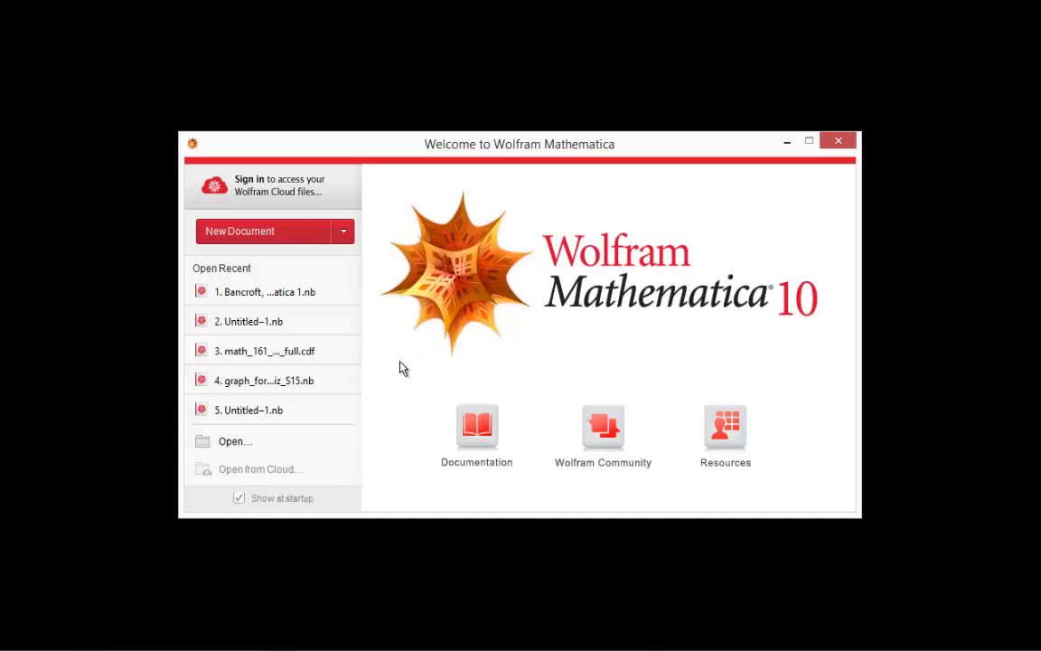
left_click(239, 498)
left_click(238, 498)
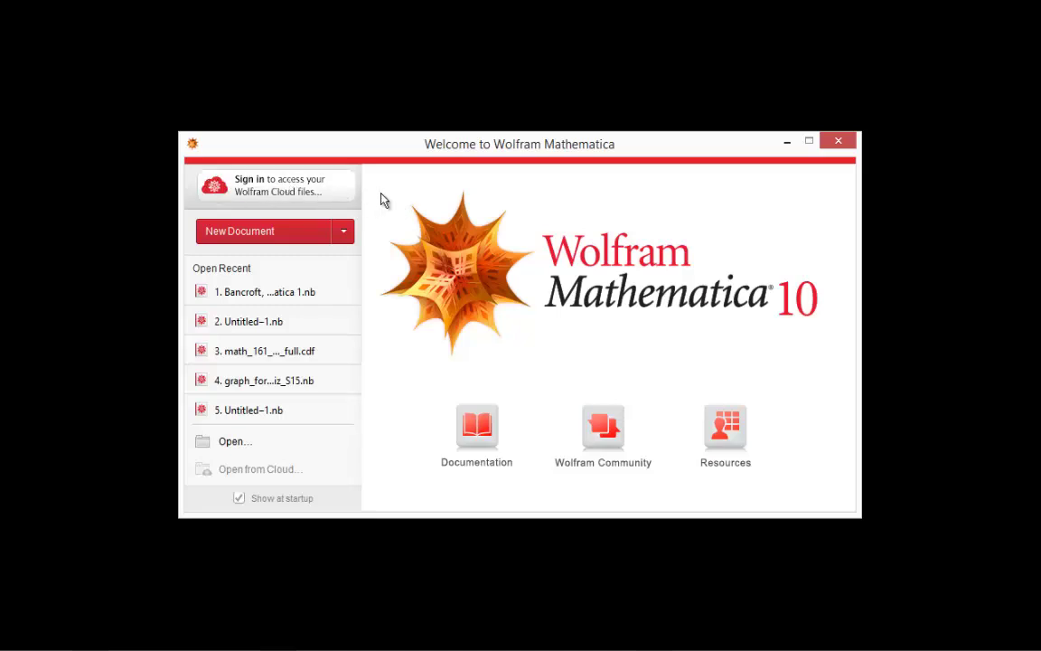
Step: Create a new notebook and evaluate 1+1 to get the output 2
left_click(241, 235)
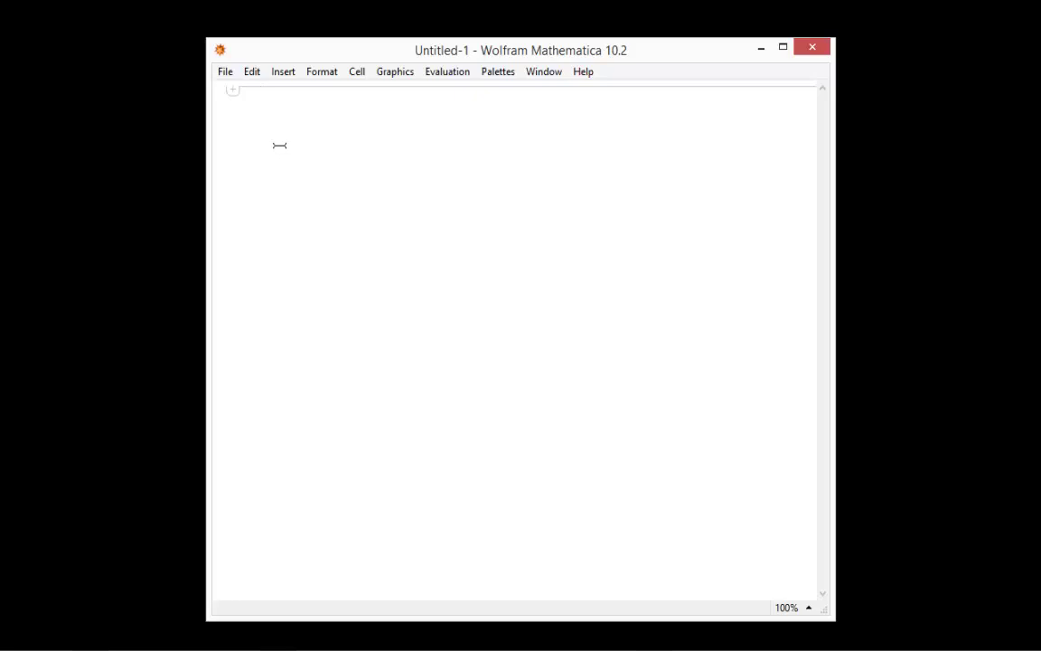
type("1+1")
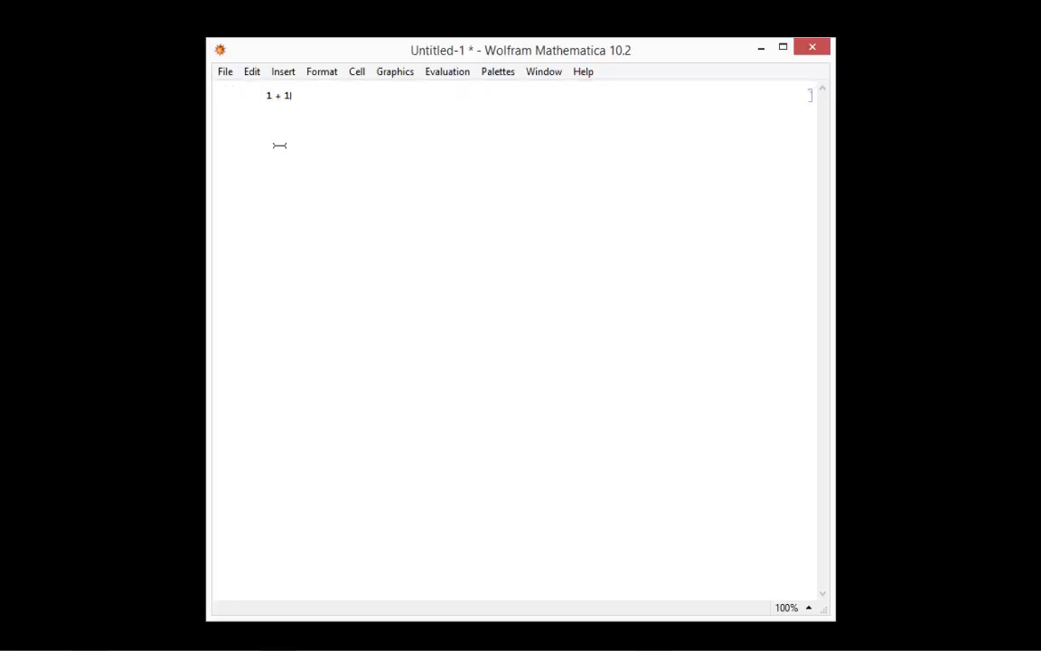
key("shift+Return")
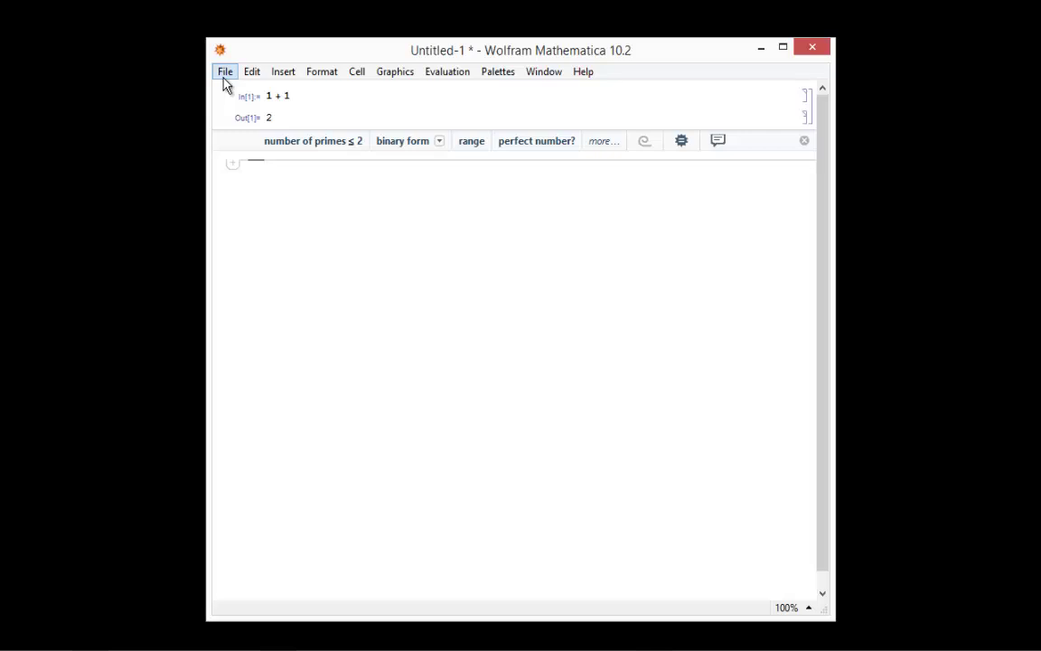
Step: Start a Save on the Desktop, reusing the existing Mathematica 1 notebook's file name
left_click(225, 80)
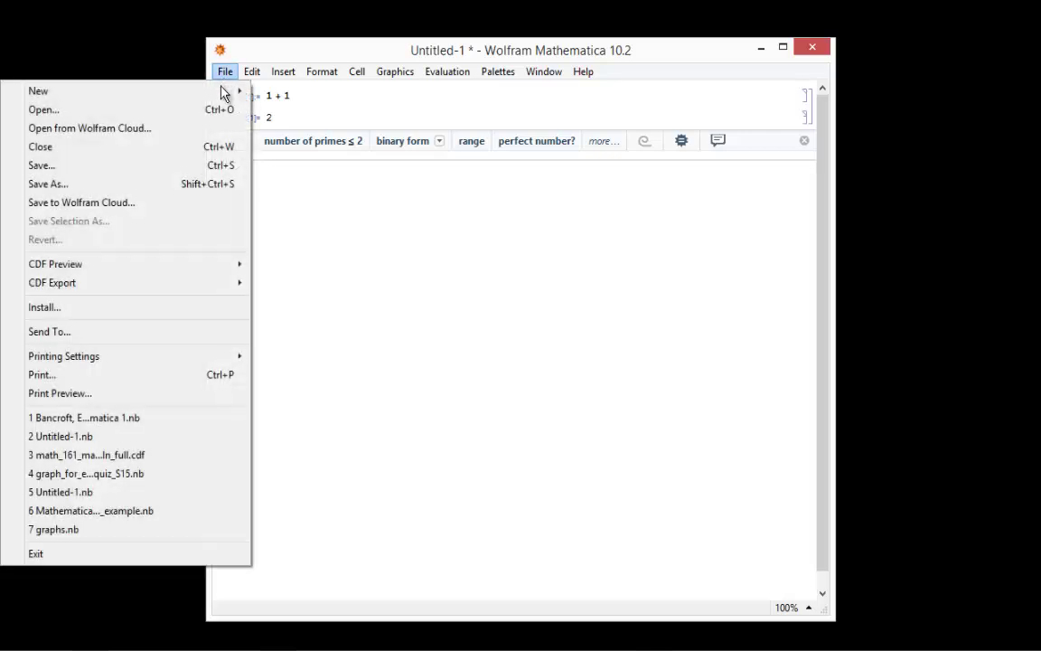
left_click(204, 174)
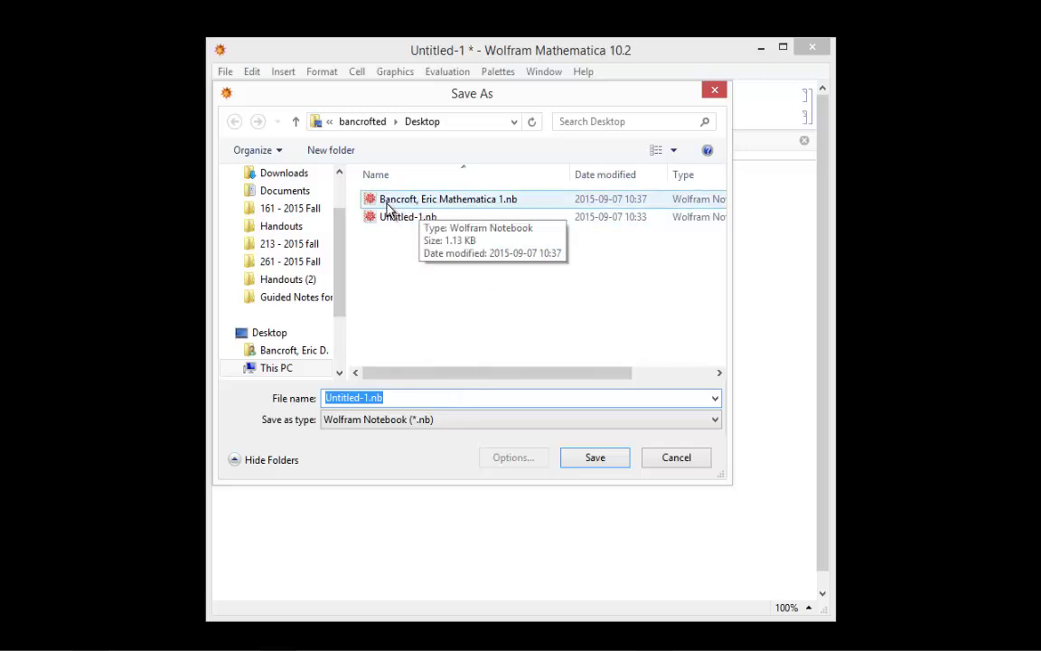
left_click(493, 200)
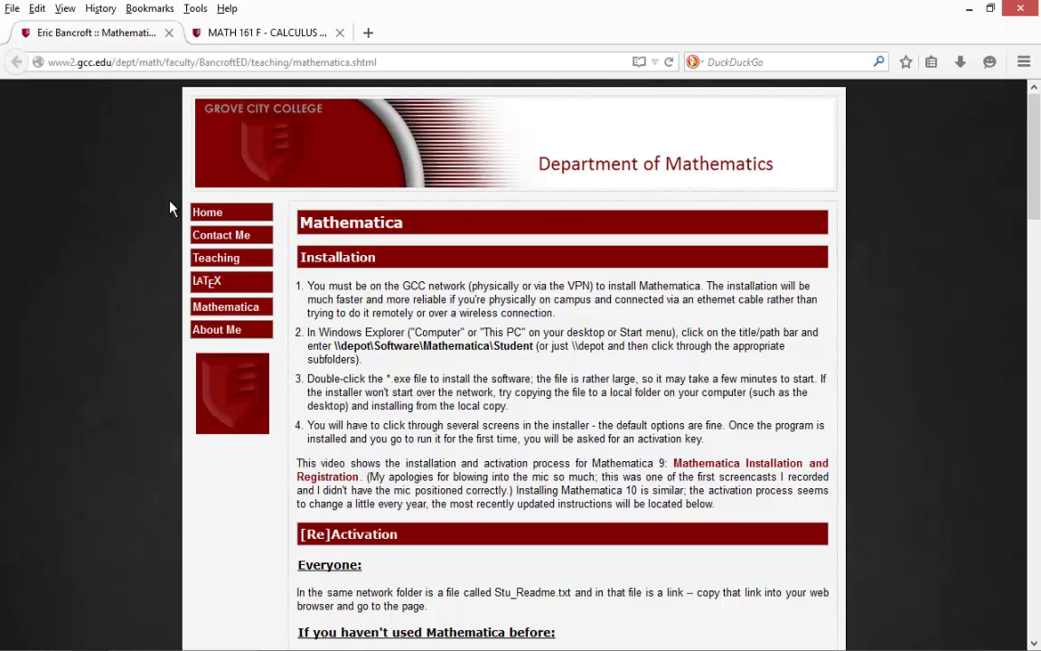
Step: Open the instructor's Mathematica page and scroll to the Submission Guidelines naming rules
left_click(217, 313)
left_click_drag(1036, 155, 1040, 350)
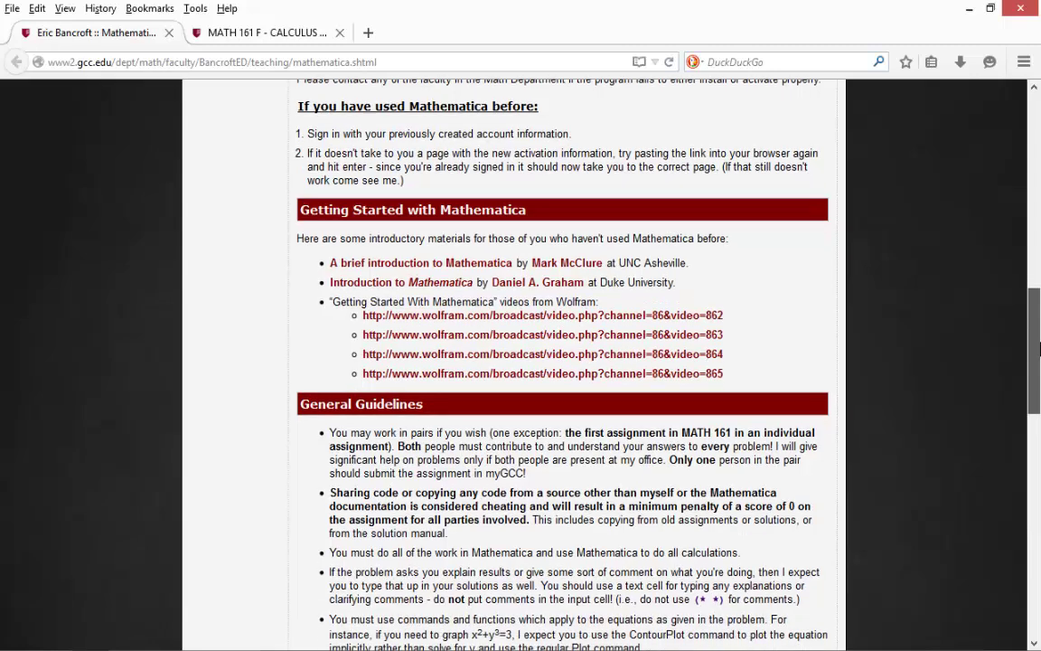
left_click_drag(1040, 350, 1039, 368)
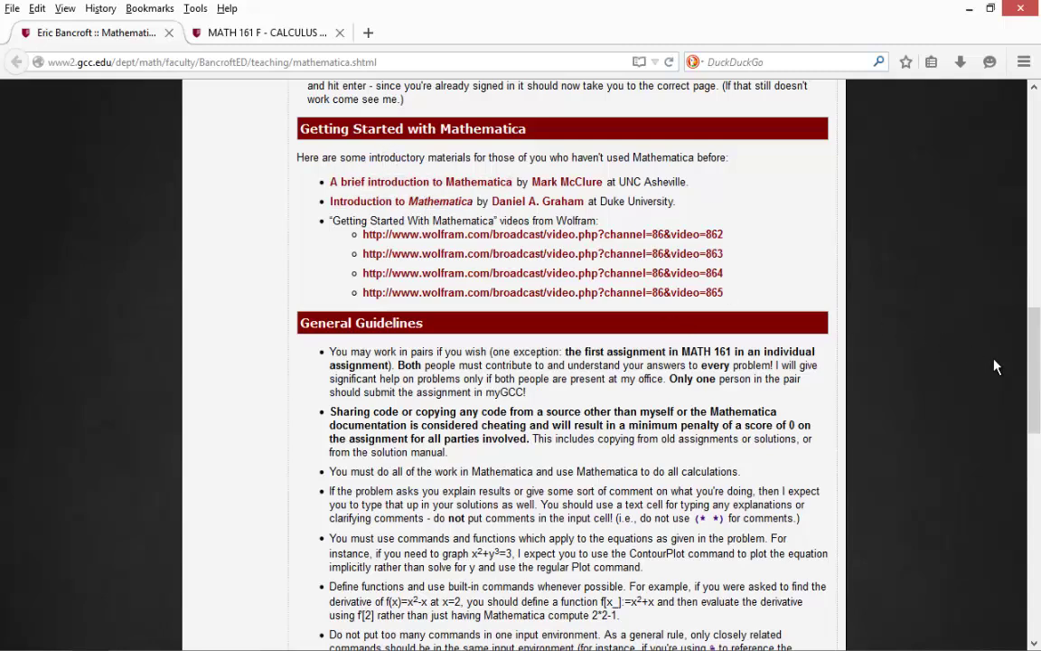
left_click_drag(1033, 353, 1034, 377)
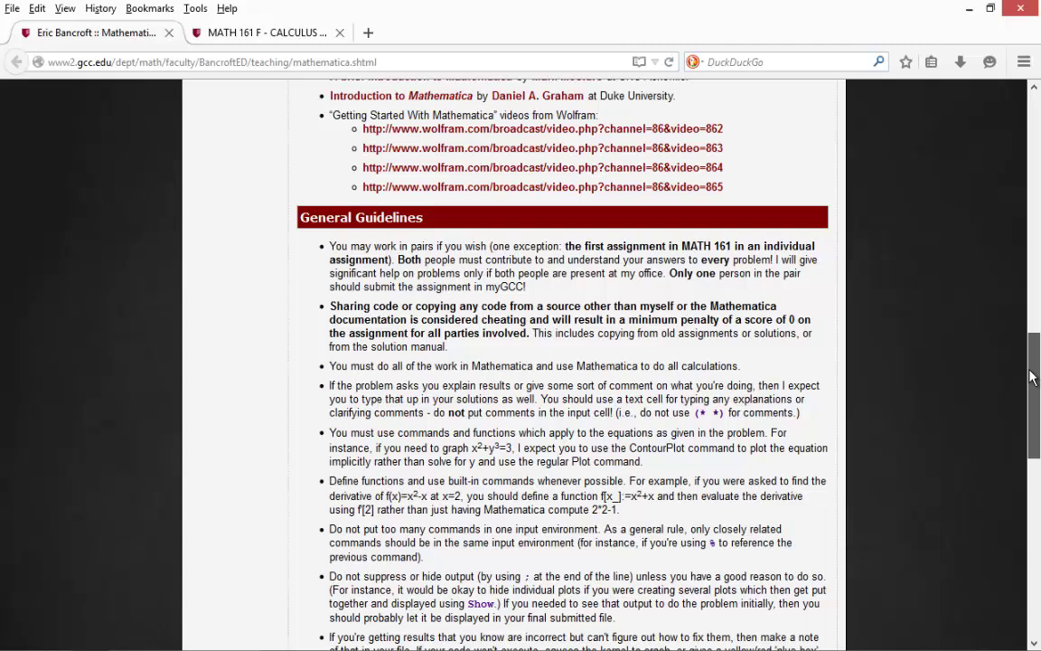
left_click_drag(1033, 378, 1033, 400)
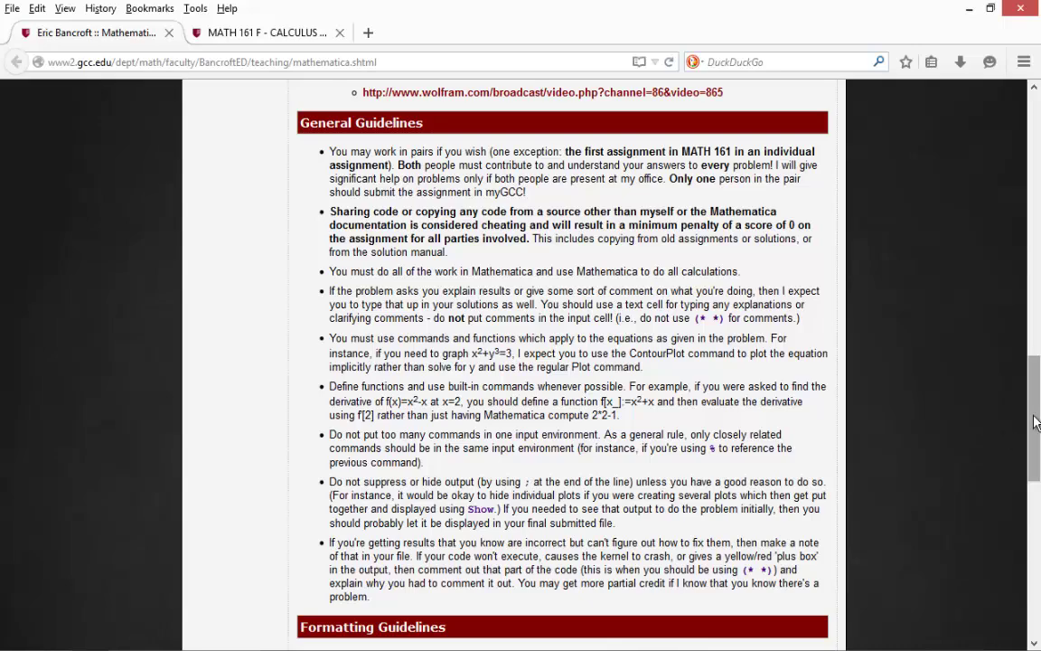
left_click_drag(1036, 423, 1020, 560)
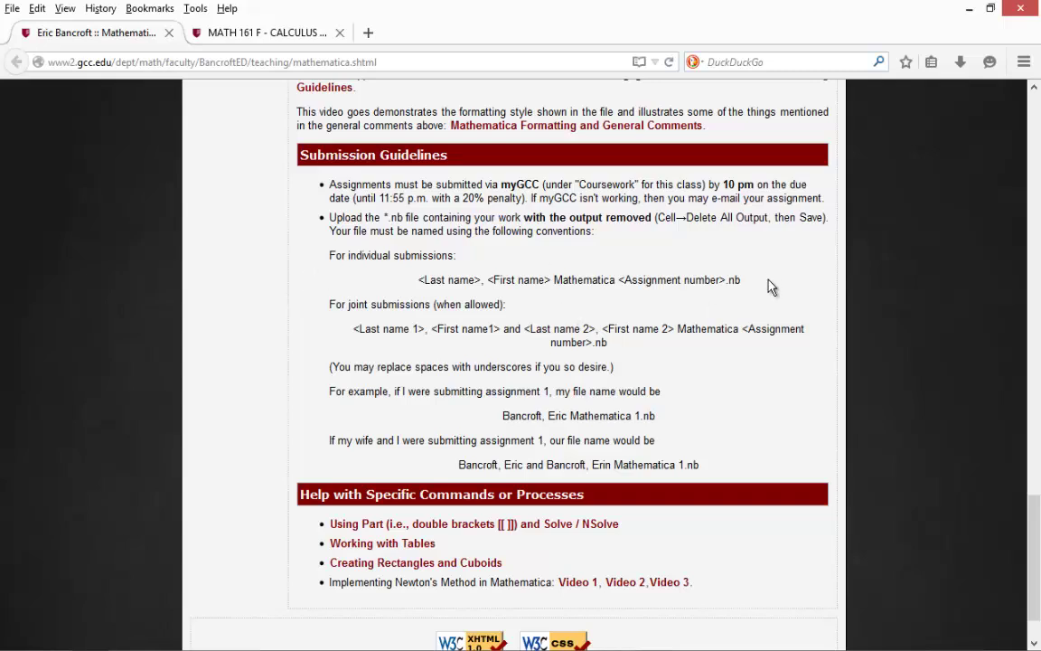
Step: Save the notebook under the Mathematica 1 name, replacing the existing Desktop file
left_click(969, 9)
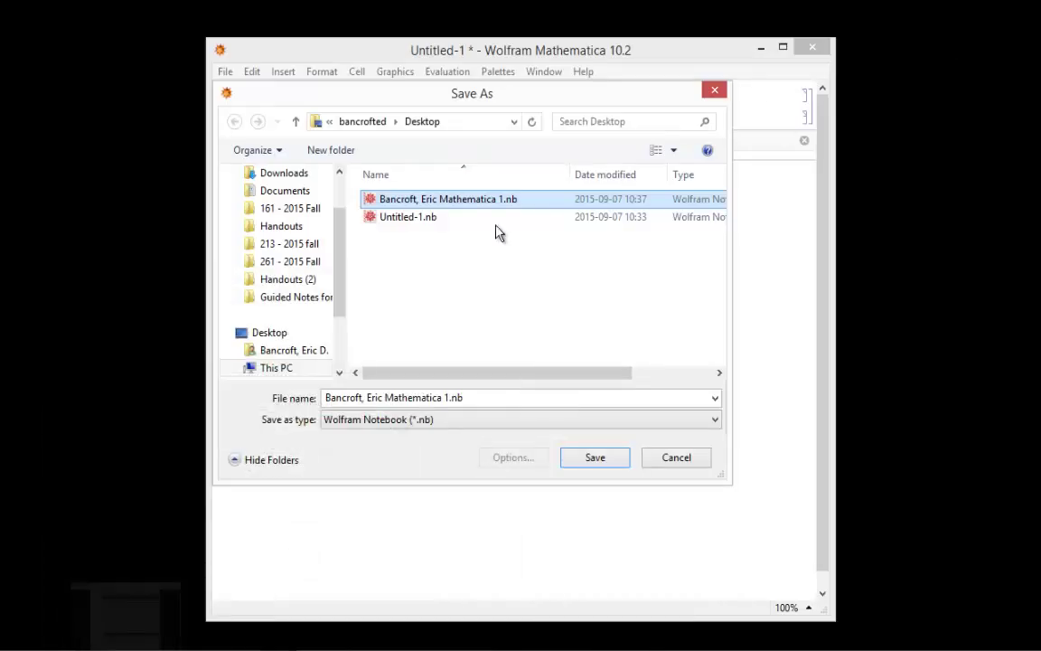
left_click(594, 461)
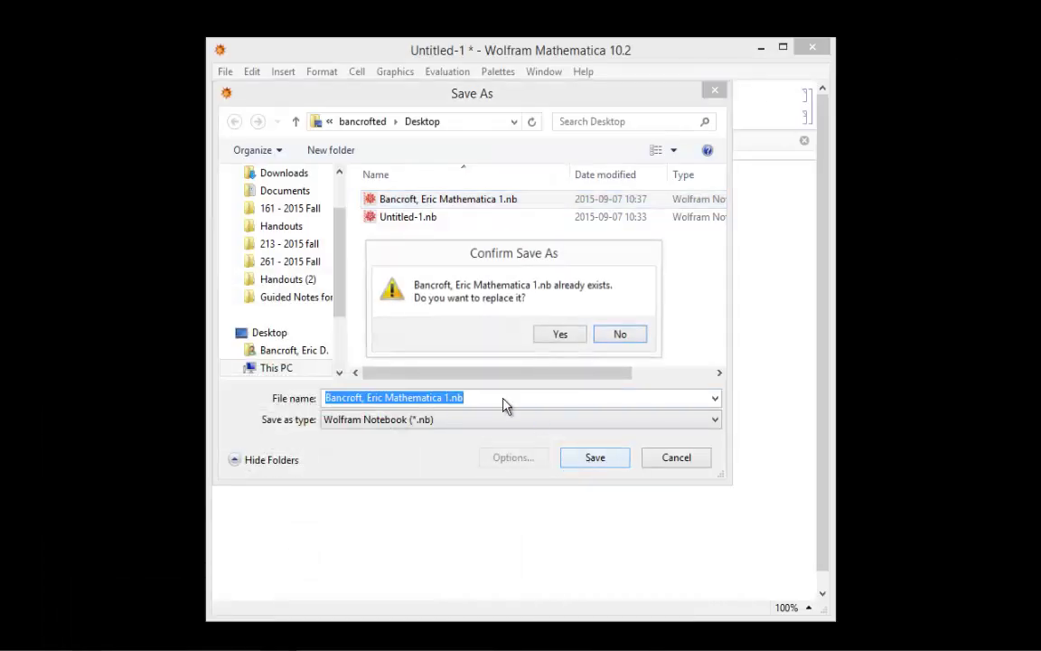
left_click(560, 336)
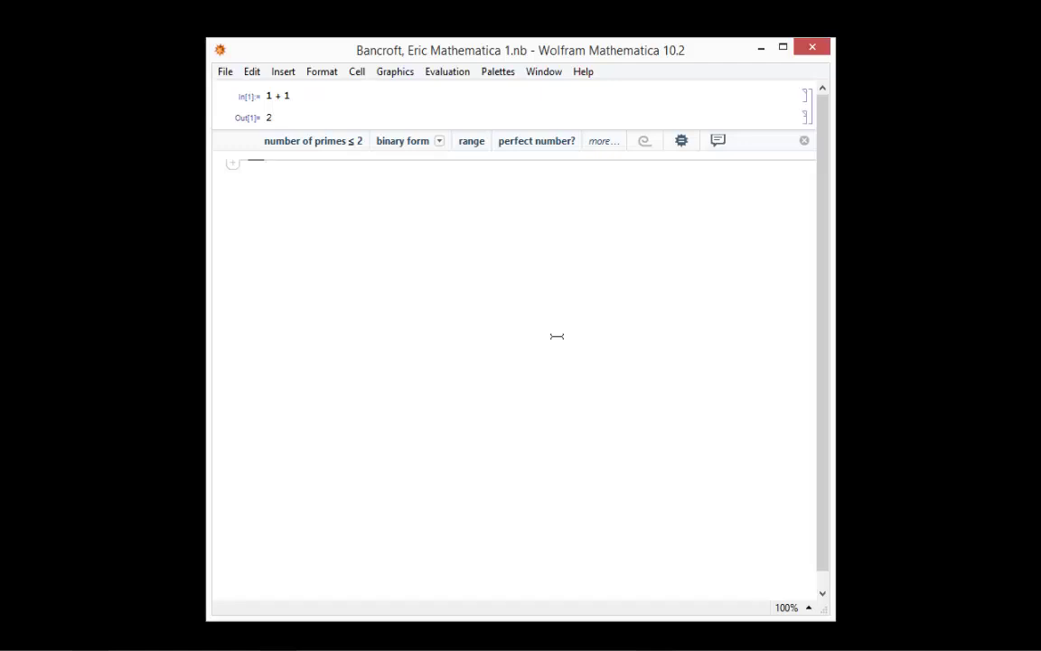
left_click(225, 73)
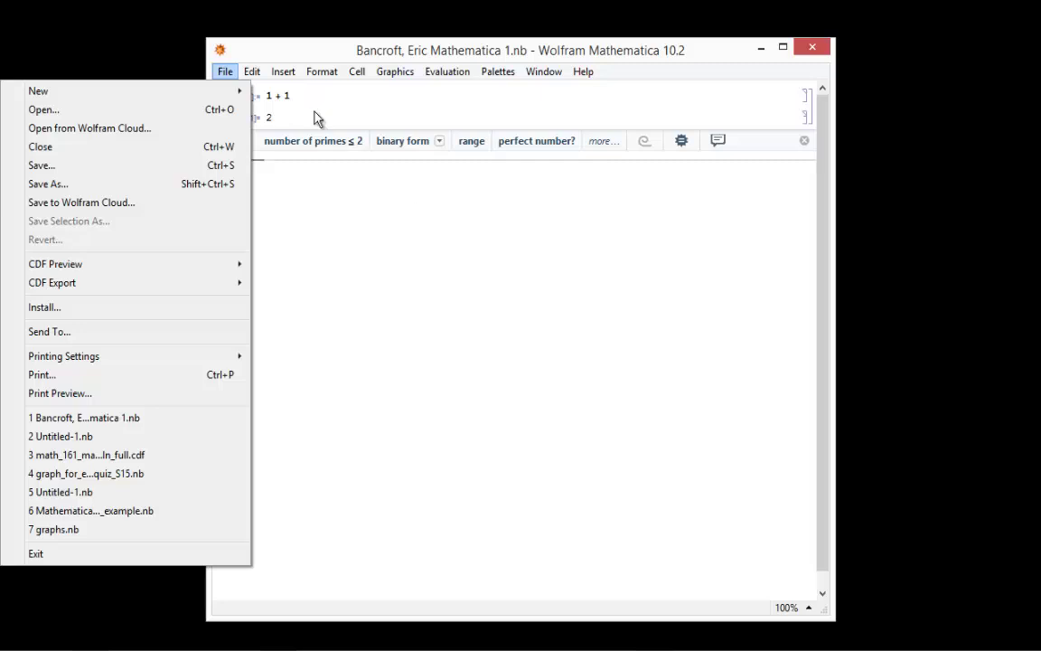
mouse_move(283, 72)
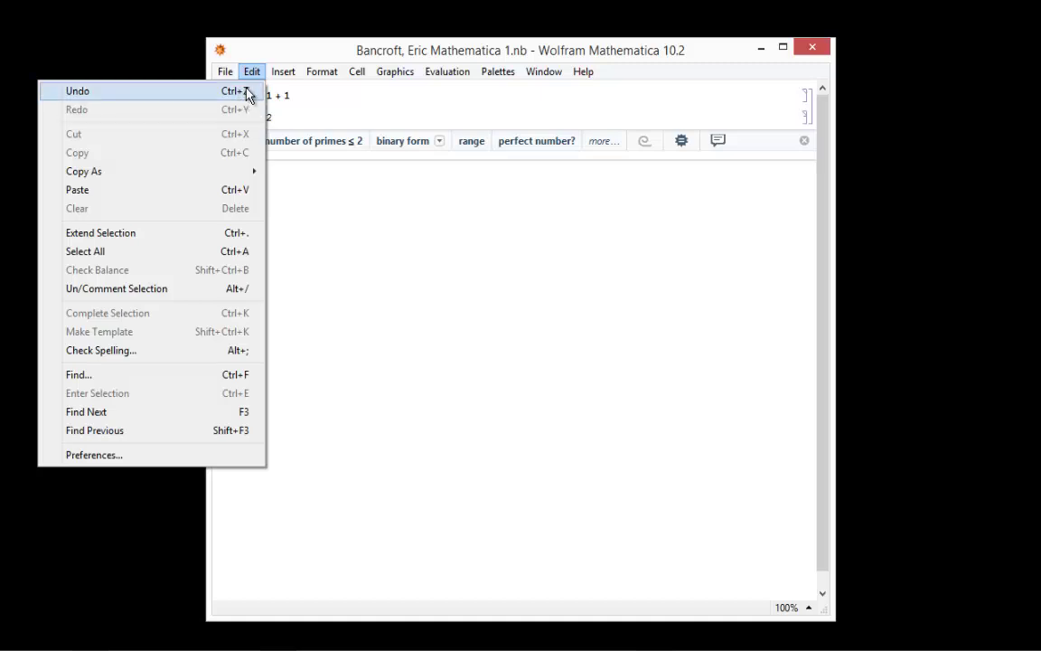
double_click(332, 93)
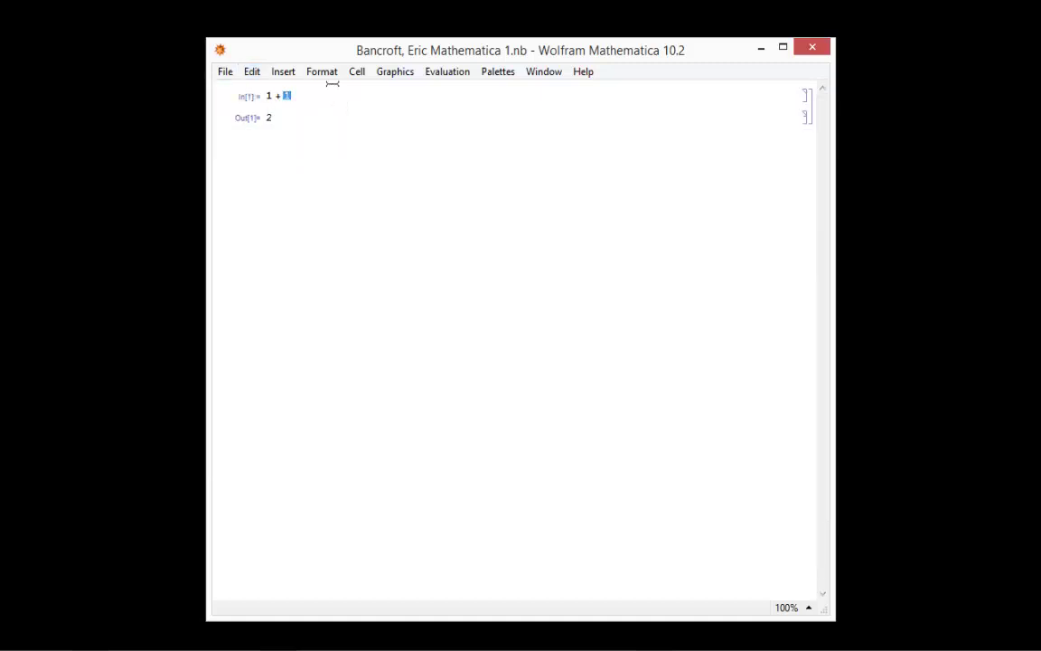
key("BackSpace")
key("BackSpace")
key("BackSpace")
key("shift+Return")
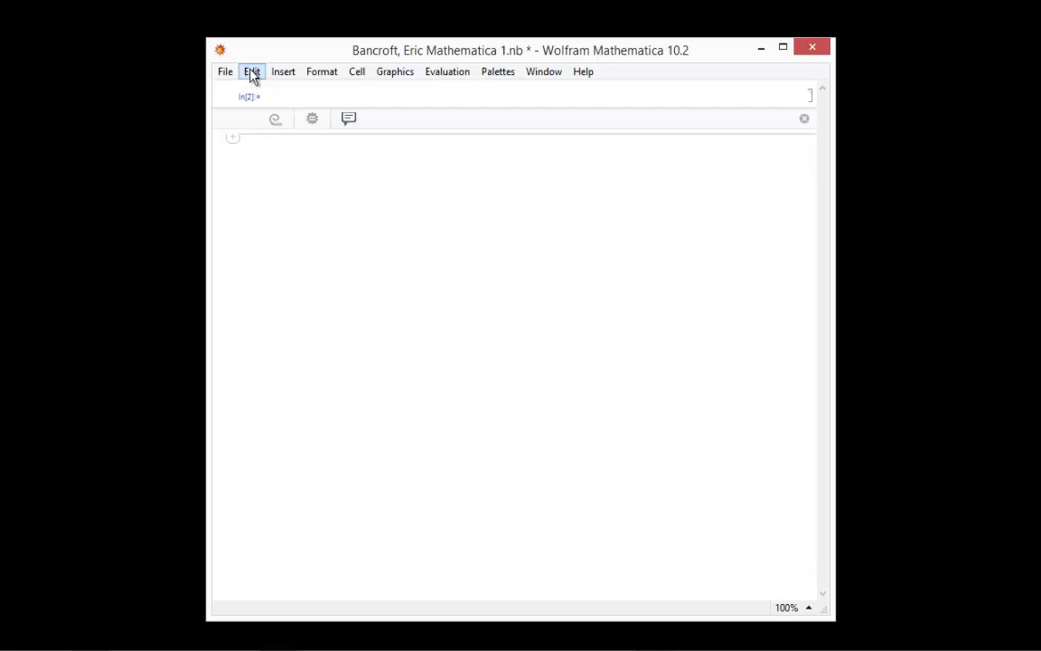
left_click(252, 77)
left_click(255, 86)
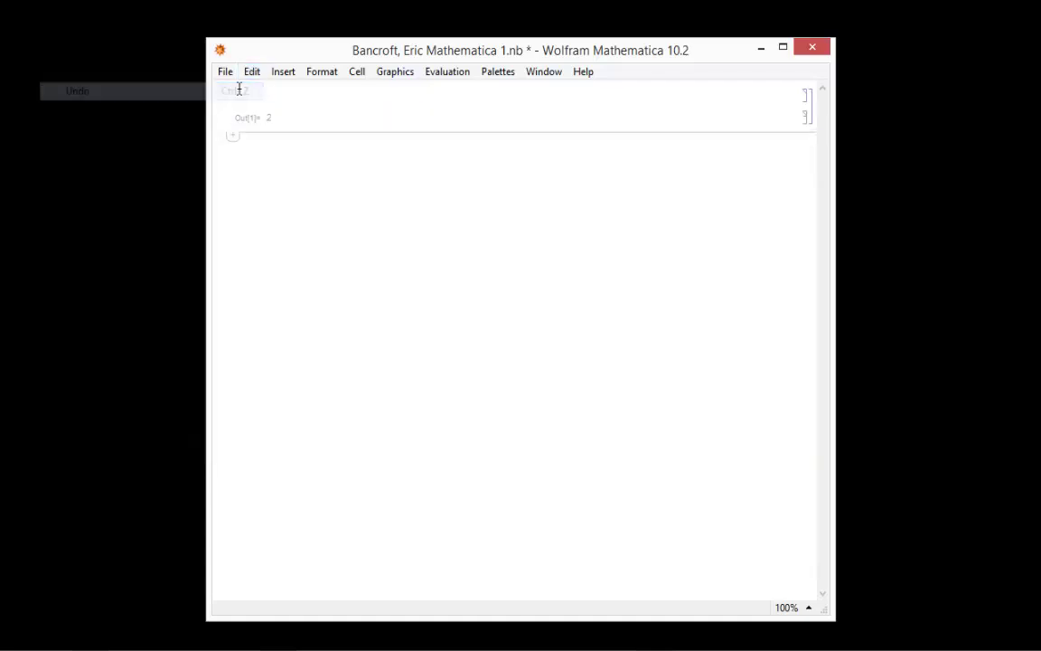
left_click(254, 80)
left_click(241, 92)
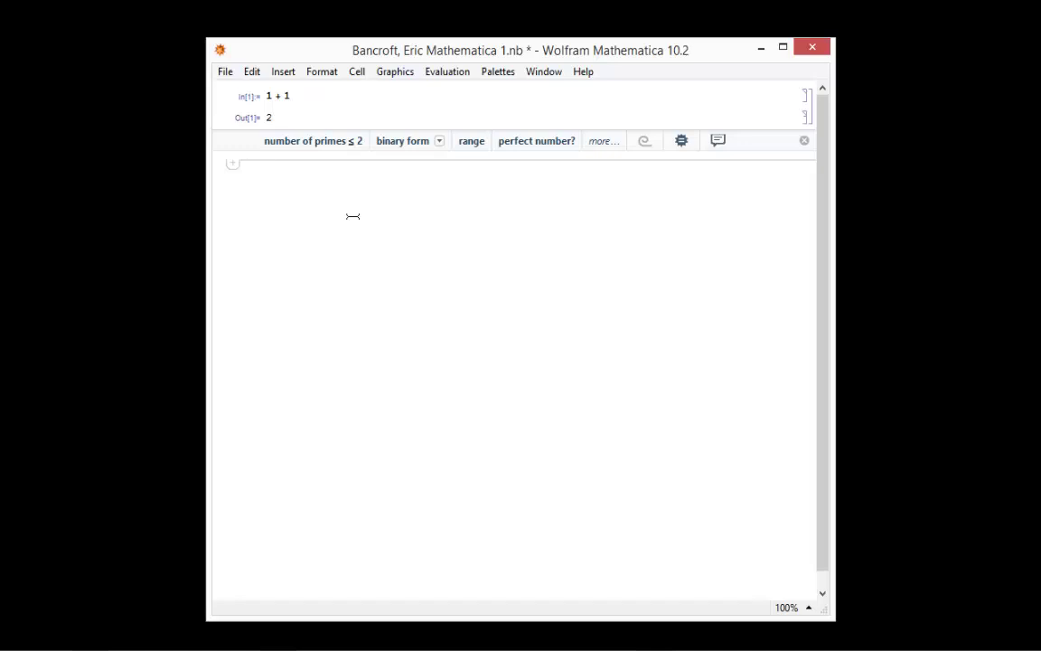
Step: Delete all output so only the 1+1 input remains, then save the notebook
left_click(358, 74)
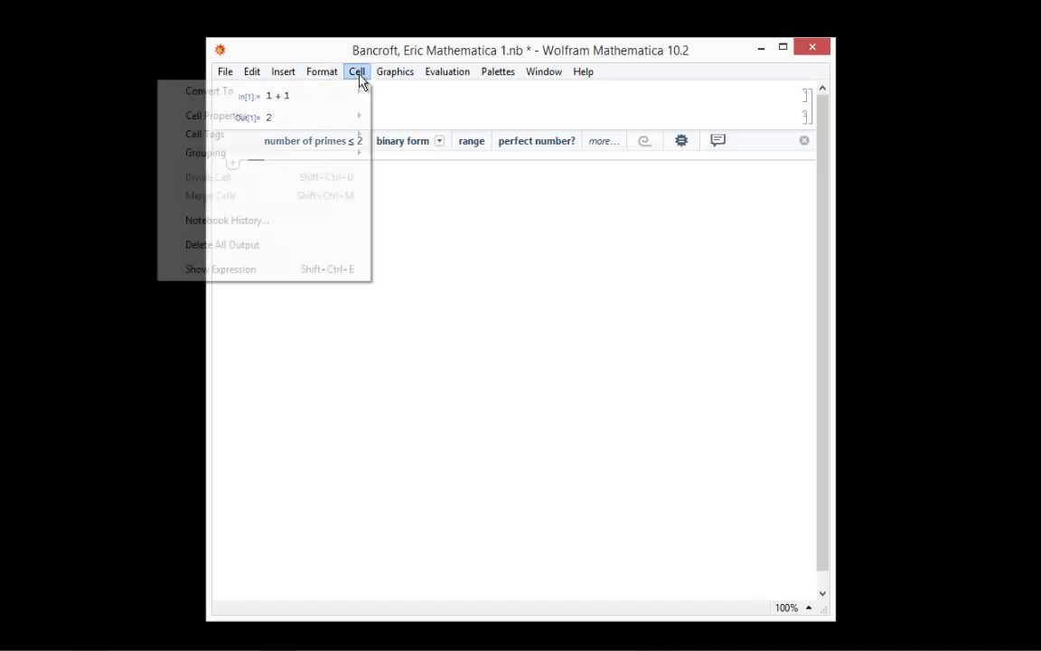
left_click(346, 245)
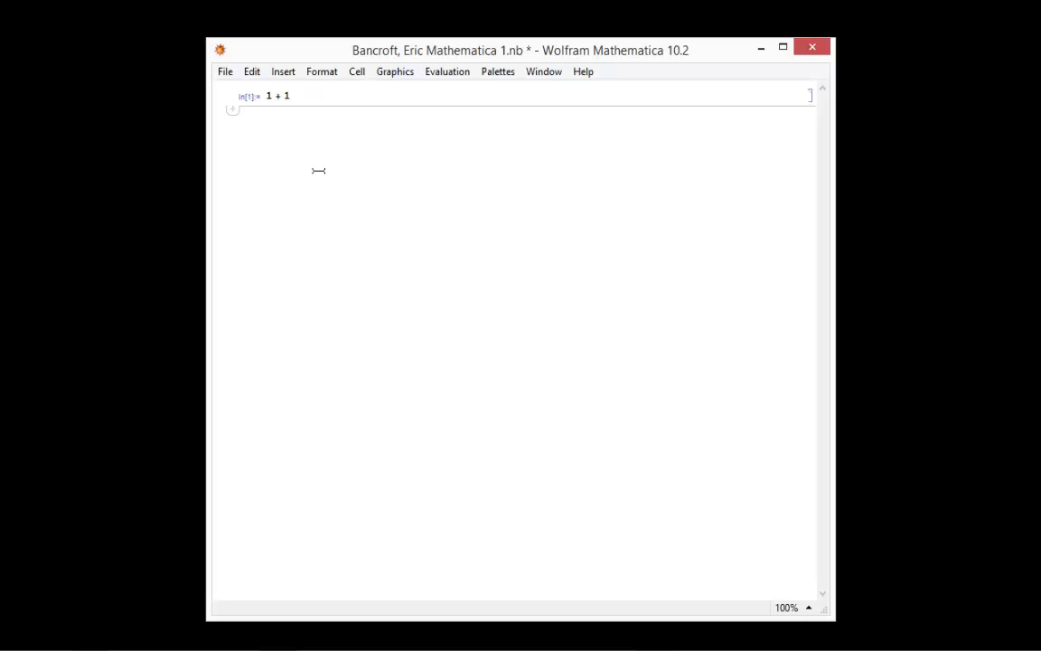
left_click(358, 71)
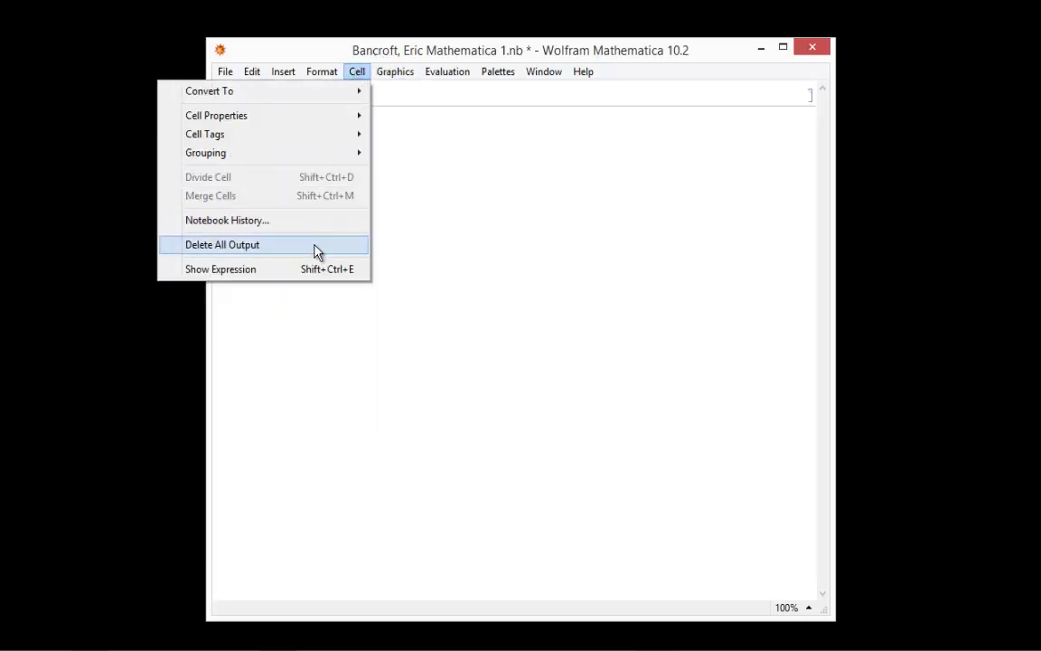
mouse_move(227, 77)
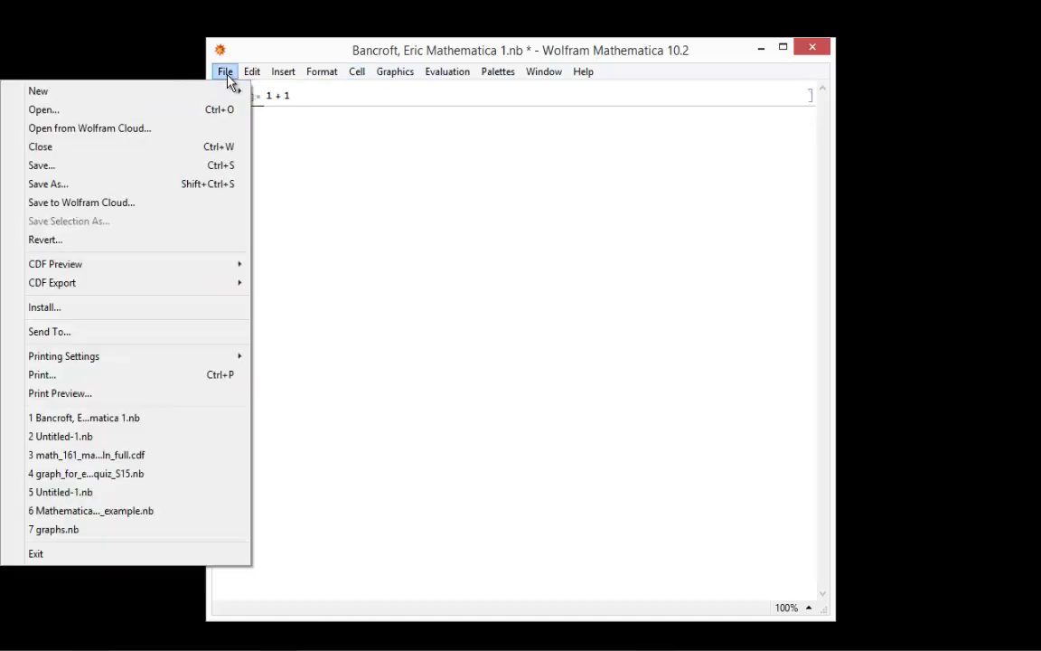
left_click(225, 165)
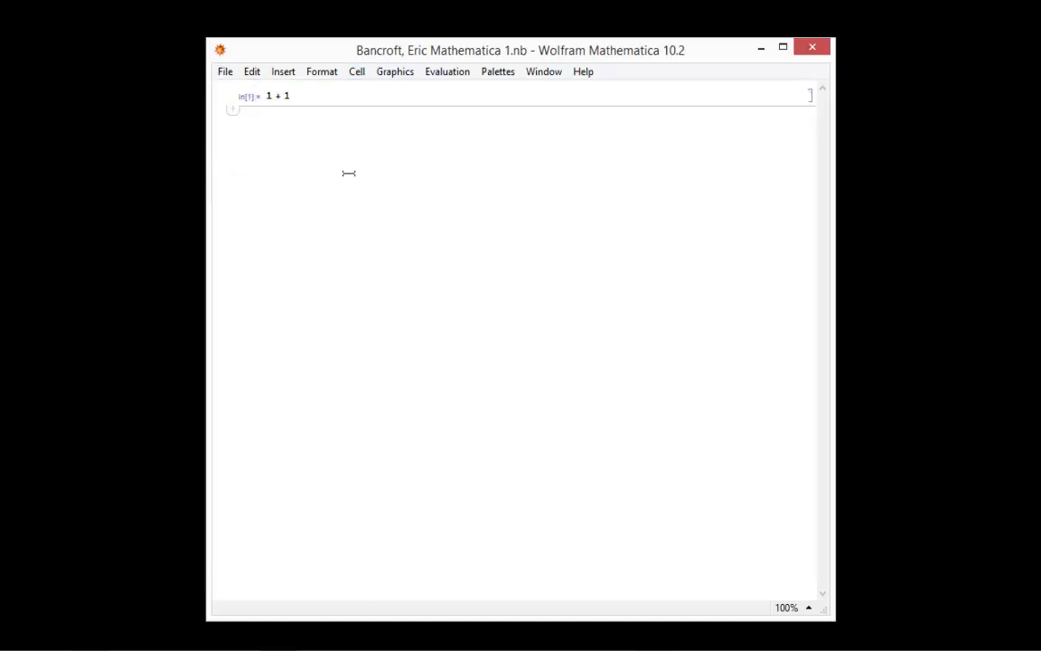
Step: Evaluate the whole notebook so 1+1 returns 2 again
left_click(441, 81)
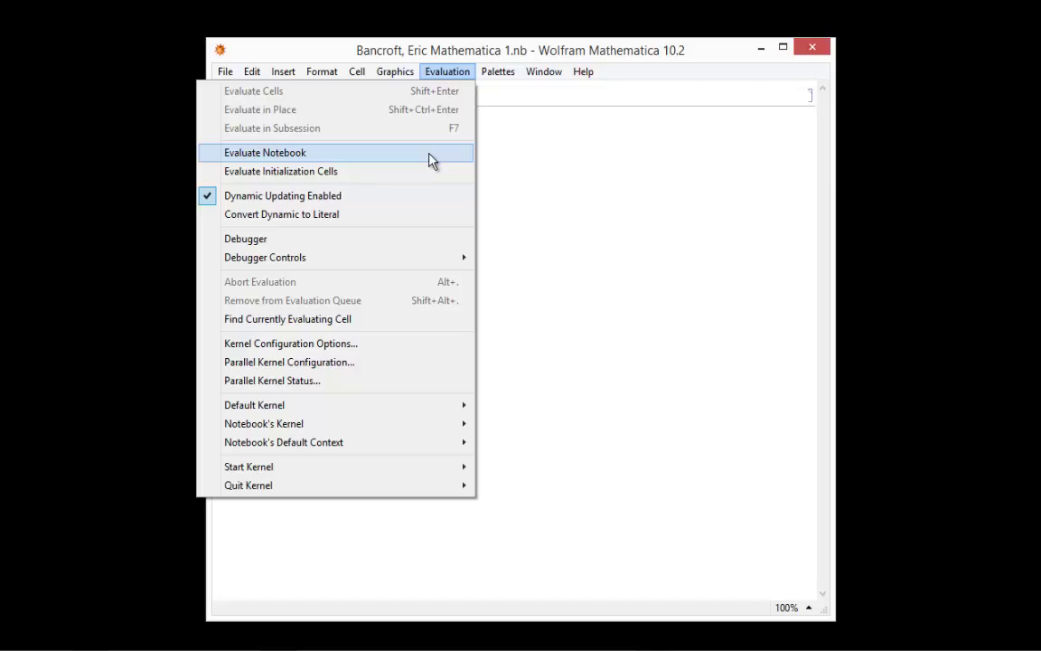
left_click(431, 155)
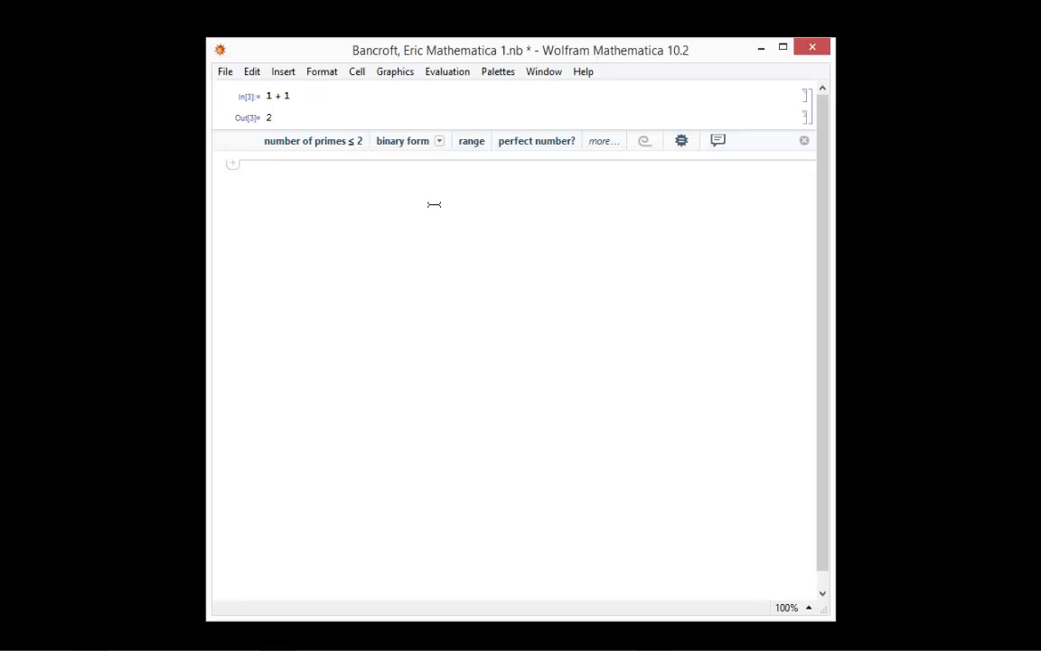
Step: Delete all output again and save the notebook
left_click(355, 72)
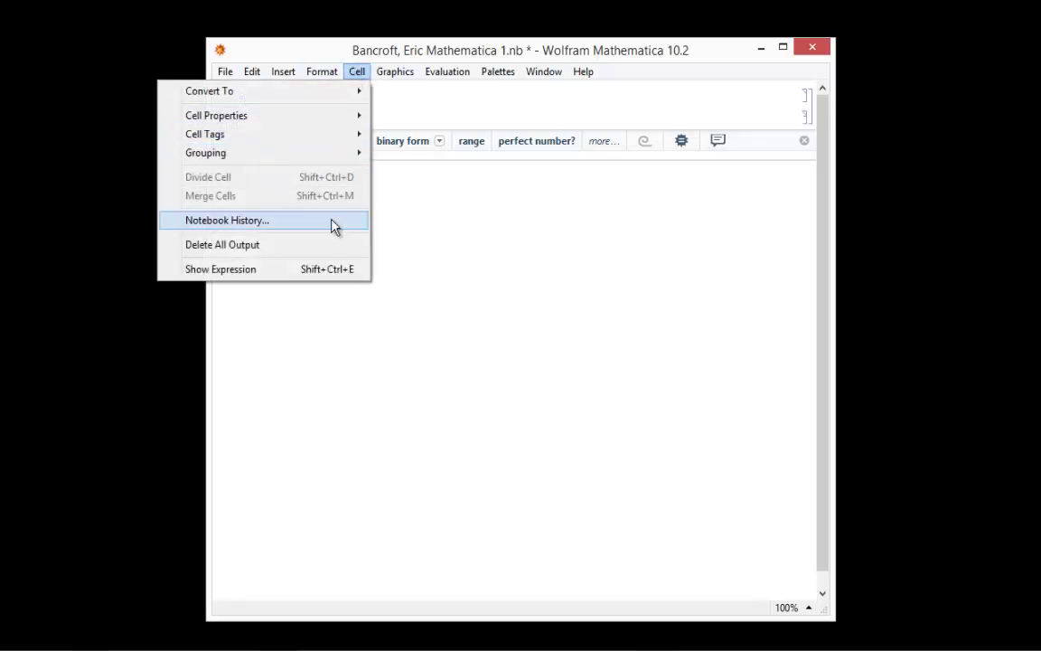
left_click(336, 244)
left_click(226, 72)
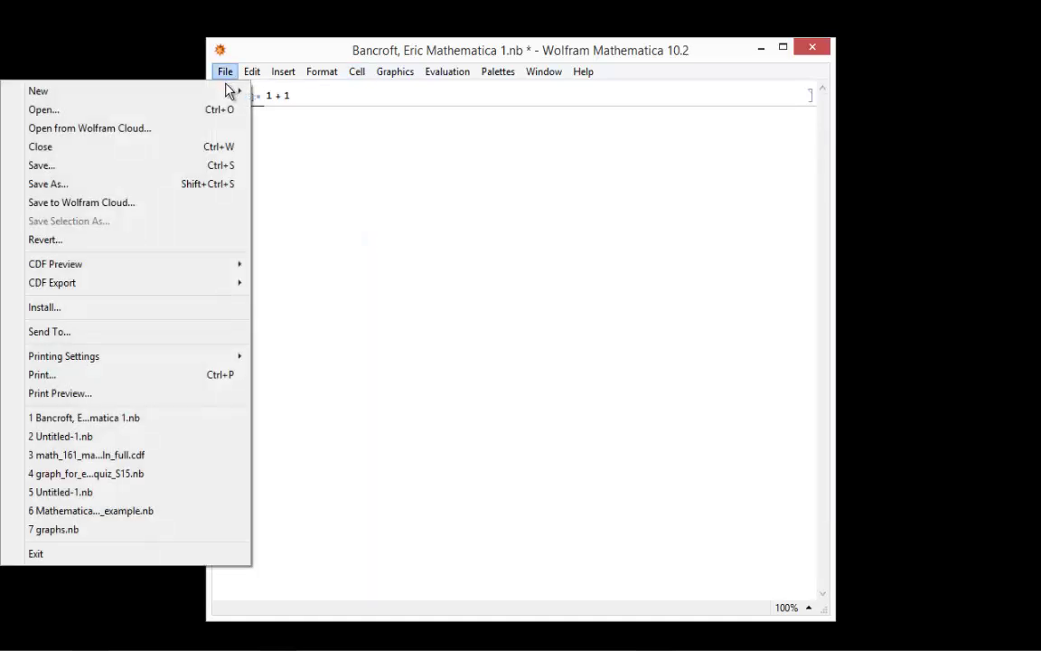
left_click(206, 165)
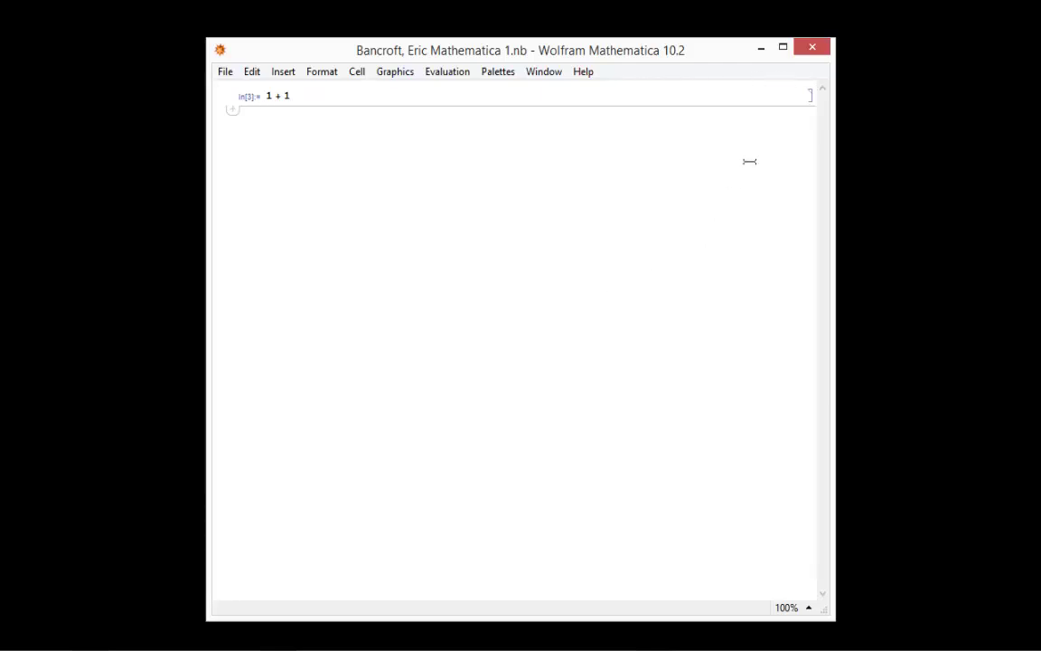
Step: Close the notebook, set 'Always exit after closing last window', and quit Mathematica
left_click(813, 50)
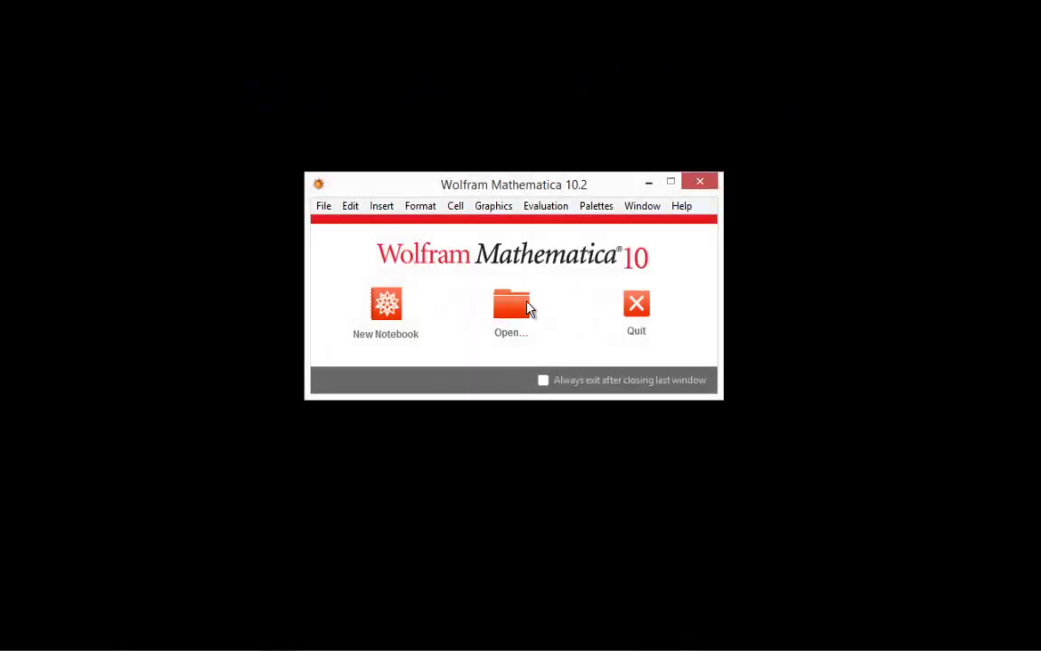
left_click(542, 381)
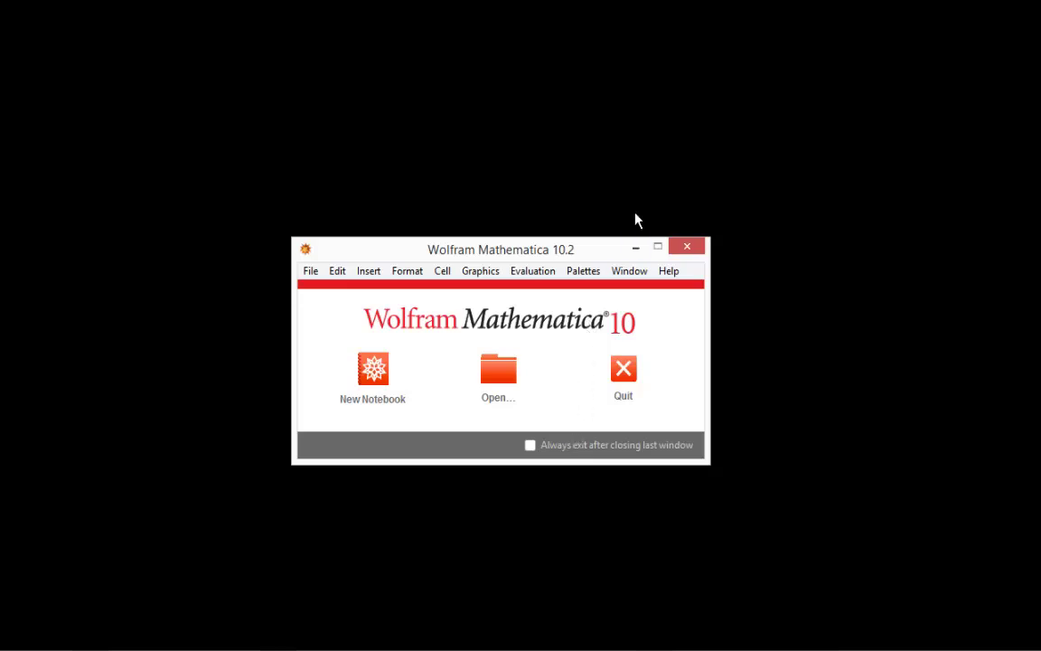
left_click(633, 250)
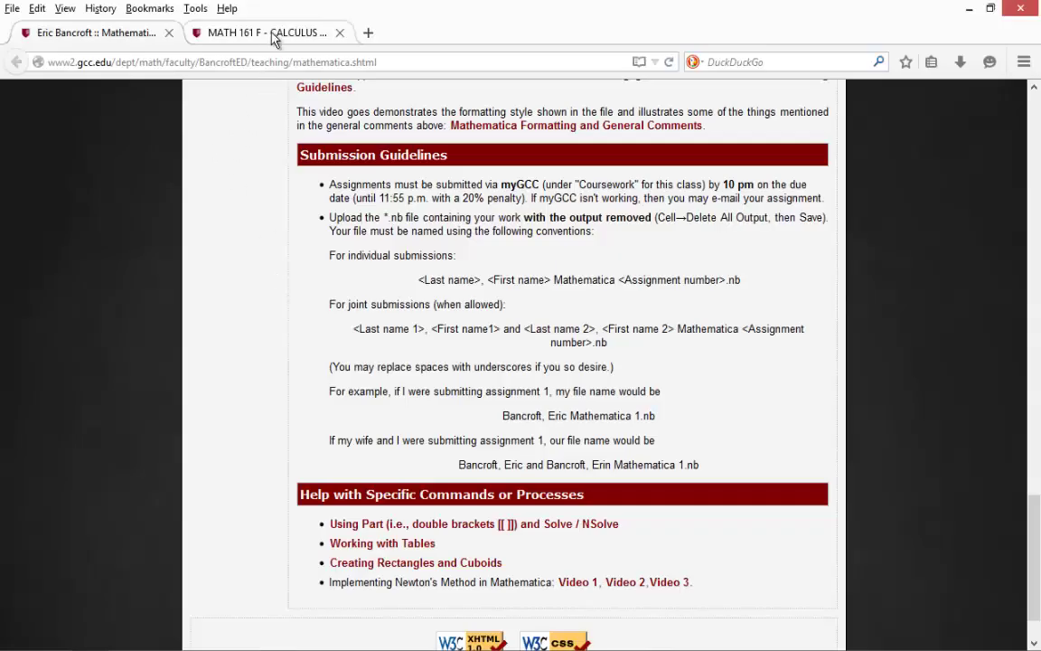
Step: Switch to the MATH 161 course tab and open the Mathematica 1 assignment page
left_click(267, 33)
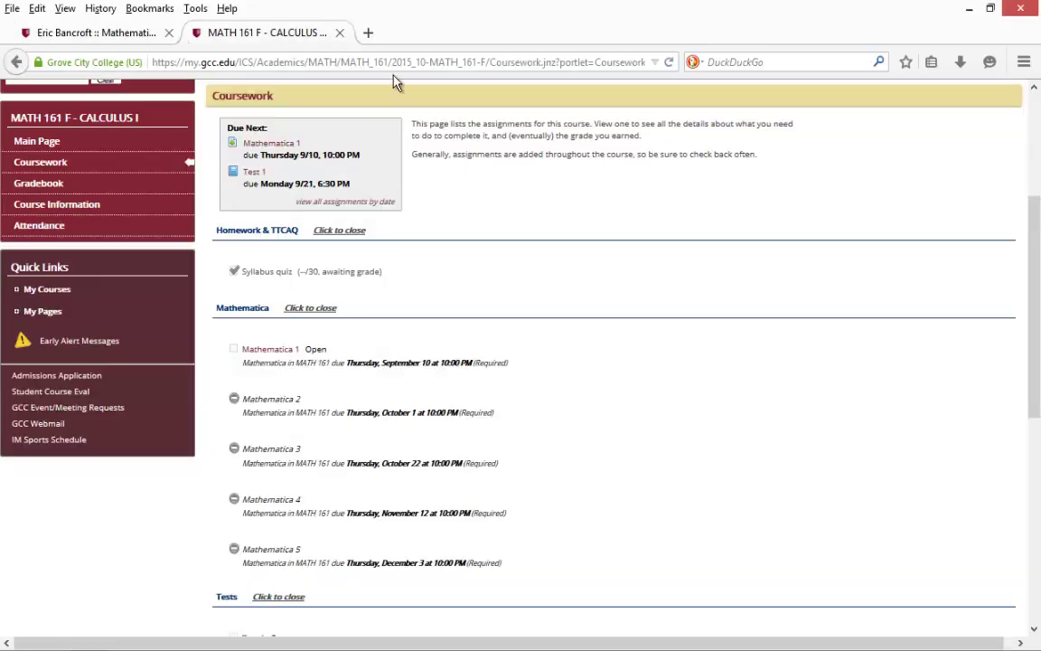
left_click_drag(1032, 330, 1031, 336)
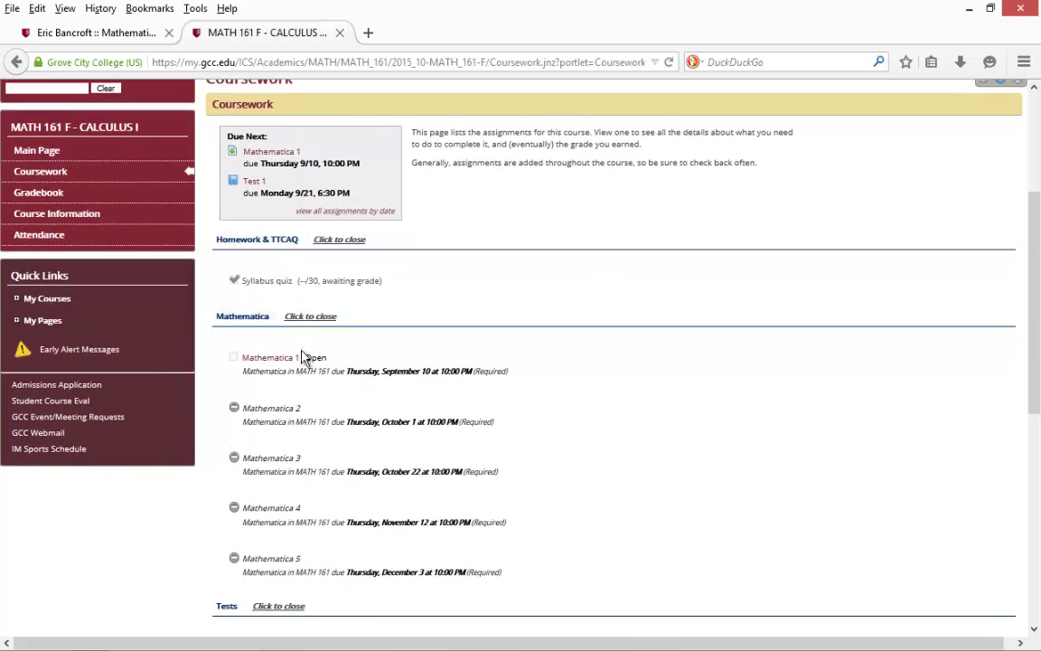
left_click(271, 357)
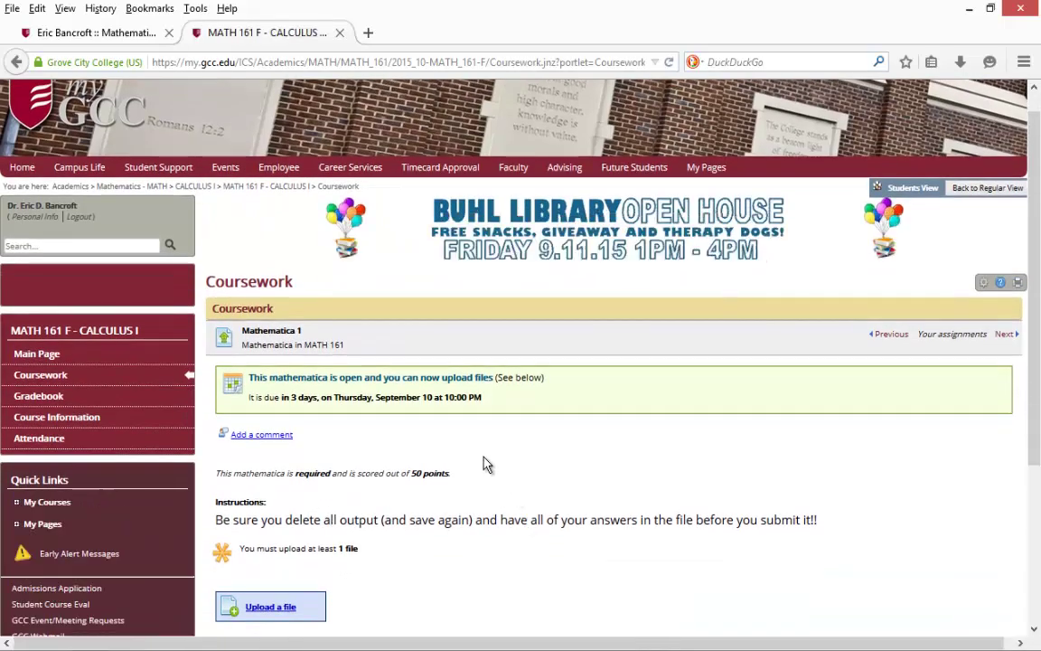
scroll(486, 464, "down", 2)
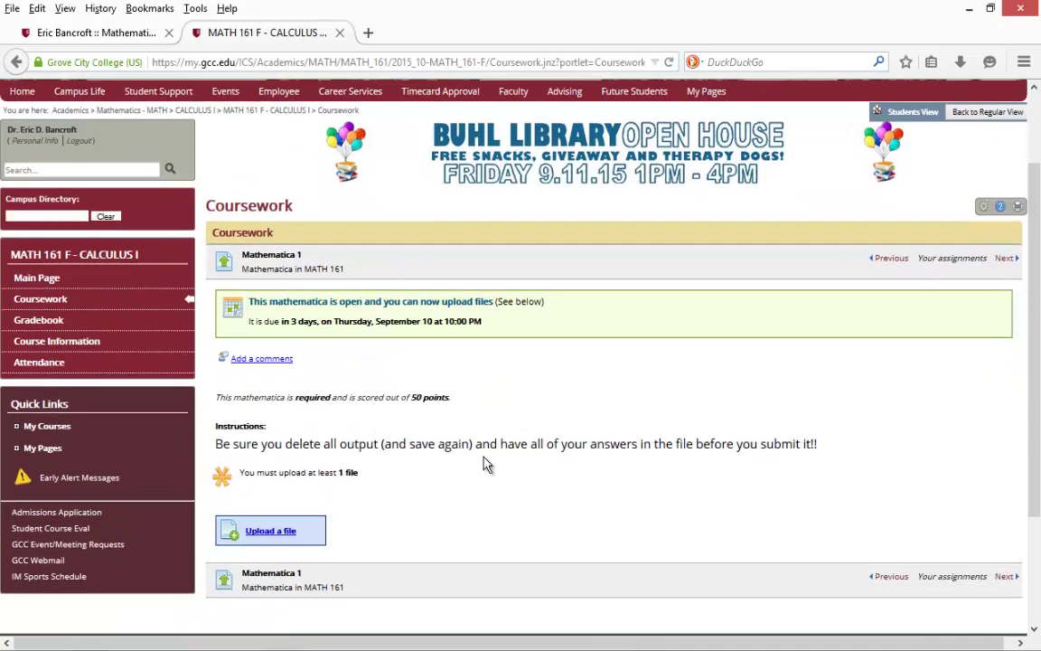
Step: Attach the Mathematica 1 .nb notebook from the Desktop to the assignment's upload form
left_click(266, 537)
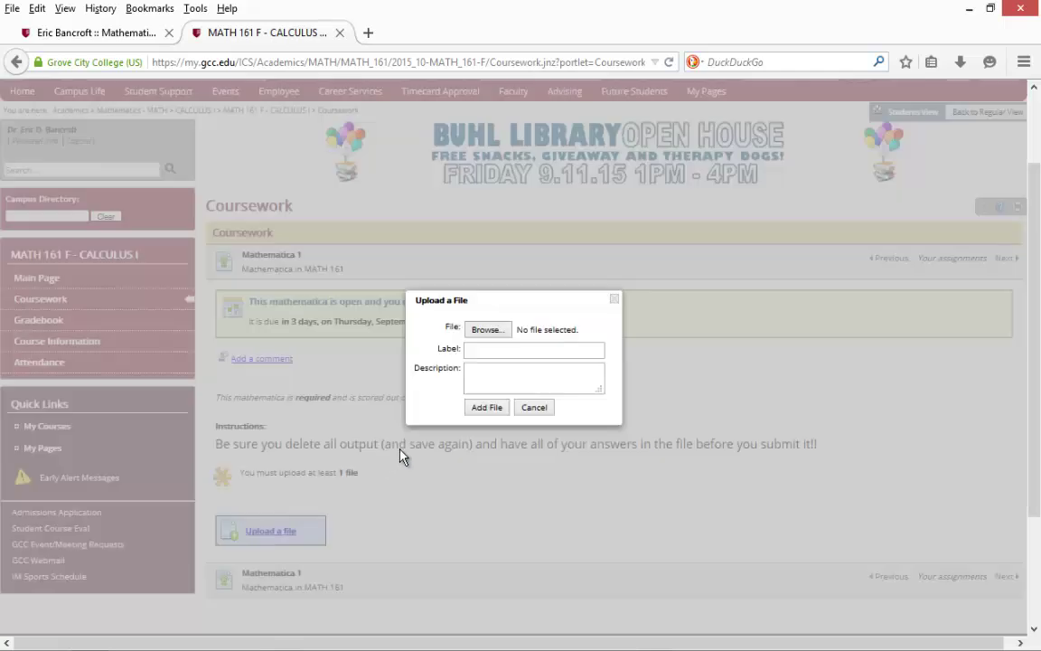
left_click(491, 330)
scroll(510, 123, "down", 3)
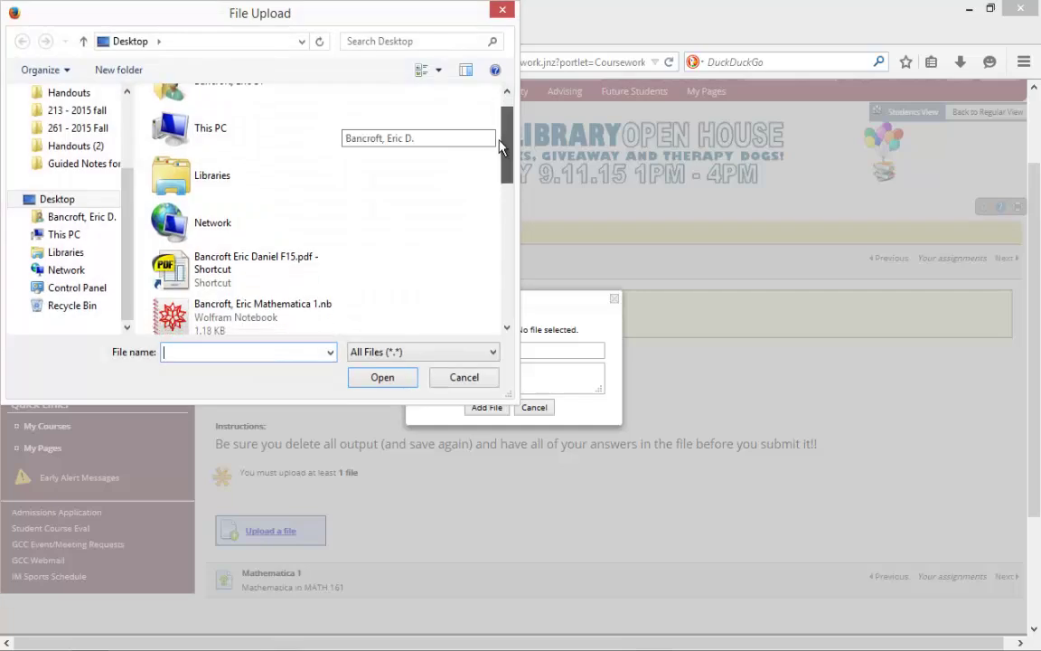
left_click(274, 239)
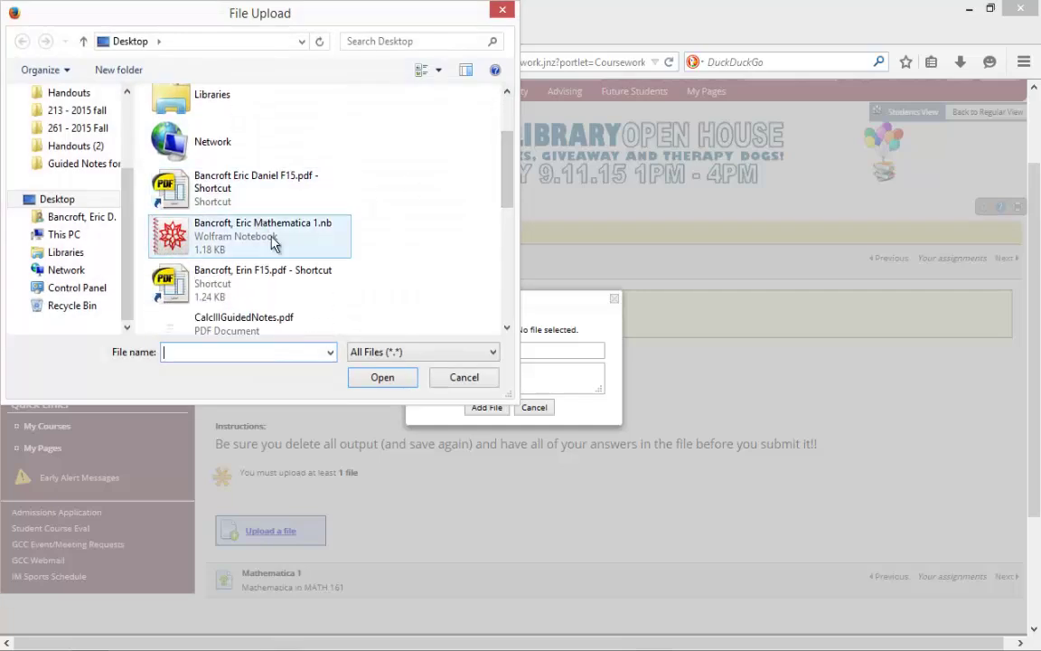
left_click(381, 381)
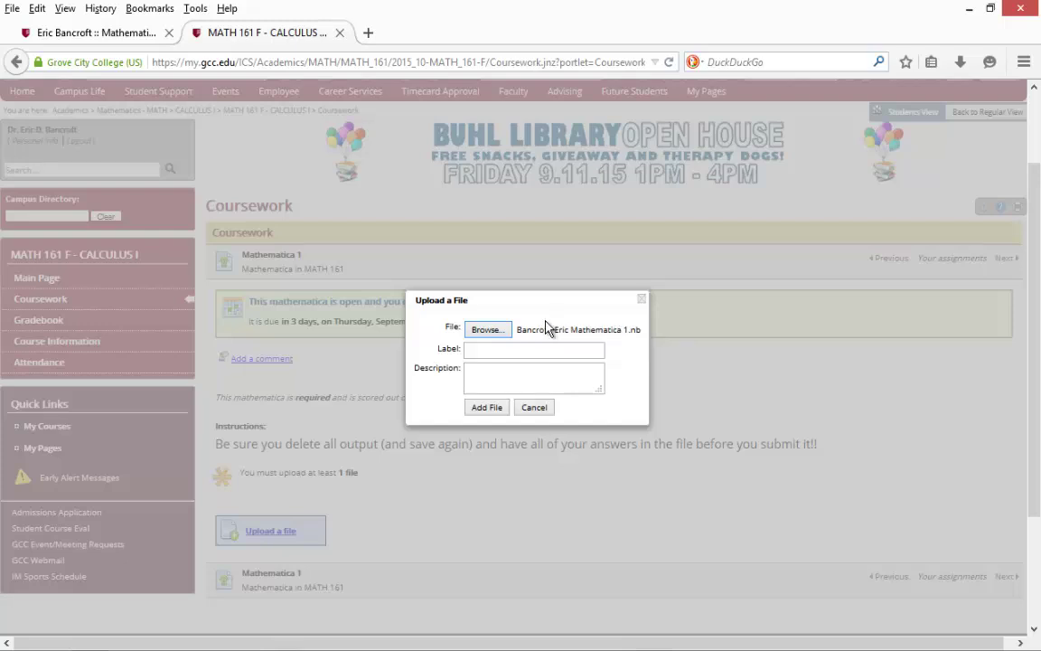
Step: Clear the typed name from the Label field so it stays empty, then add the notebook file to the Mathematica 1 assignment
left_click(477, 351)
left_click(476, 366)
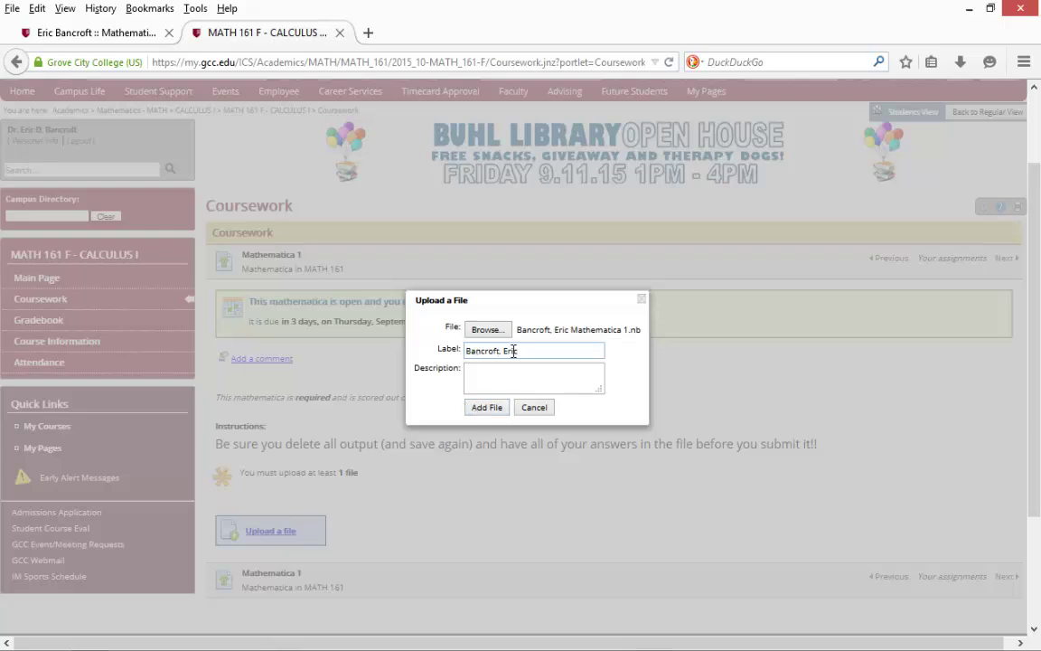
left_click_drag(510, 351, 452, 353)
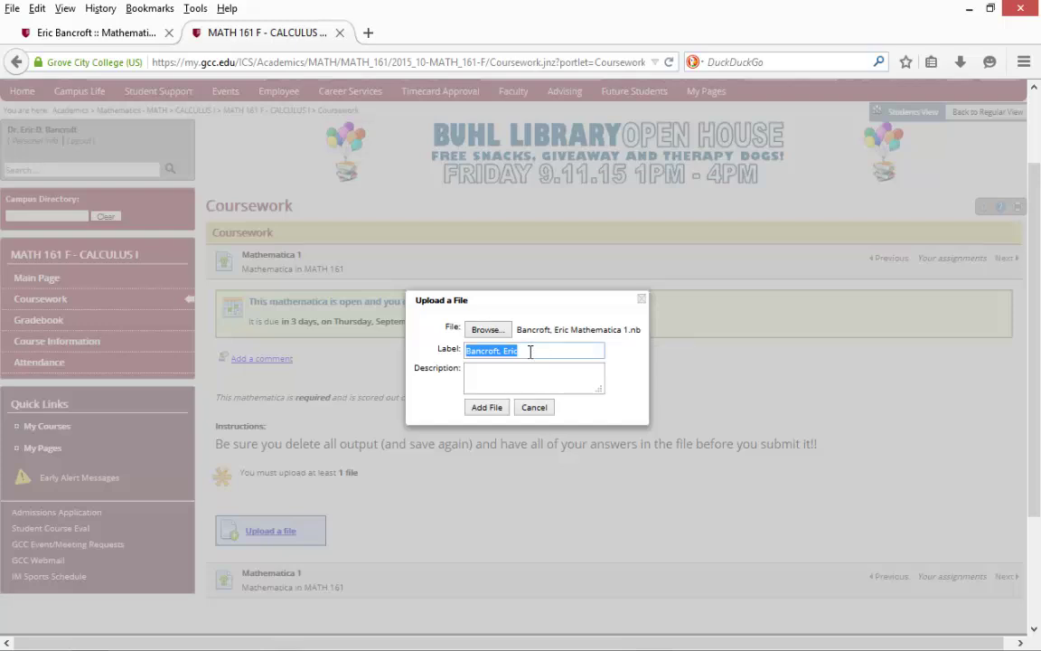
key("BackSpace")
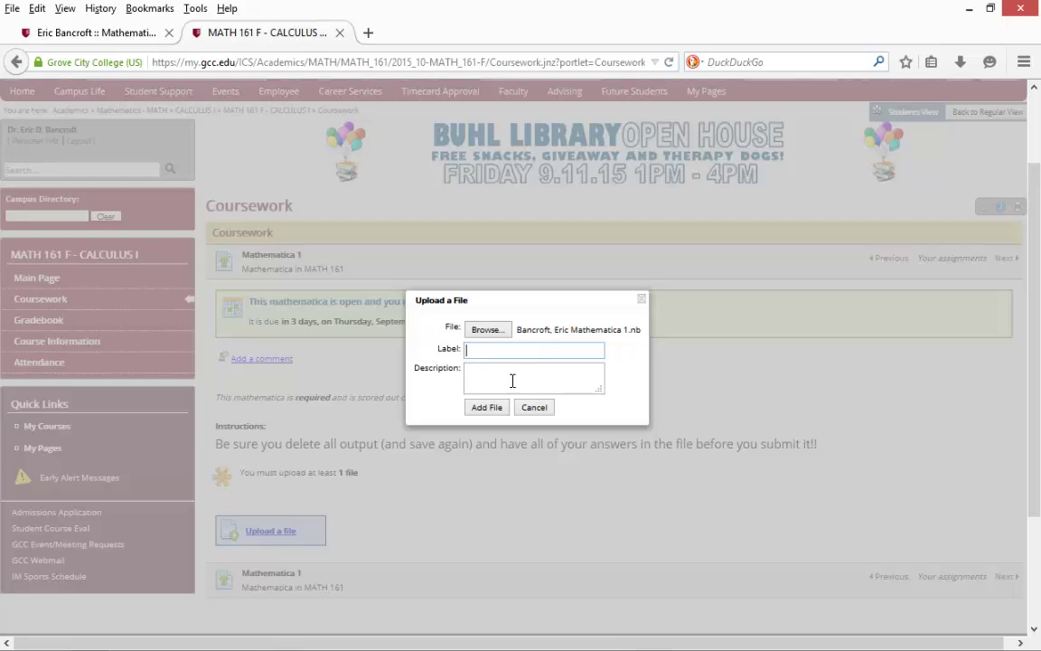
left_click(474, 413)
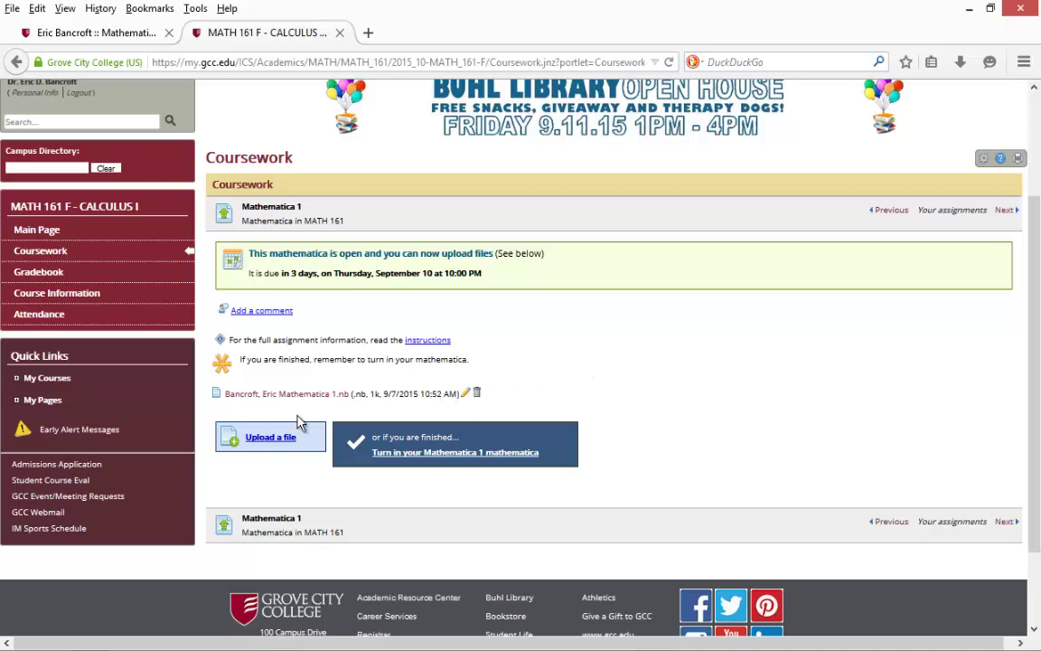
left_click(465, 392)
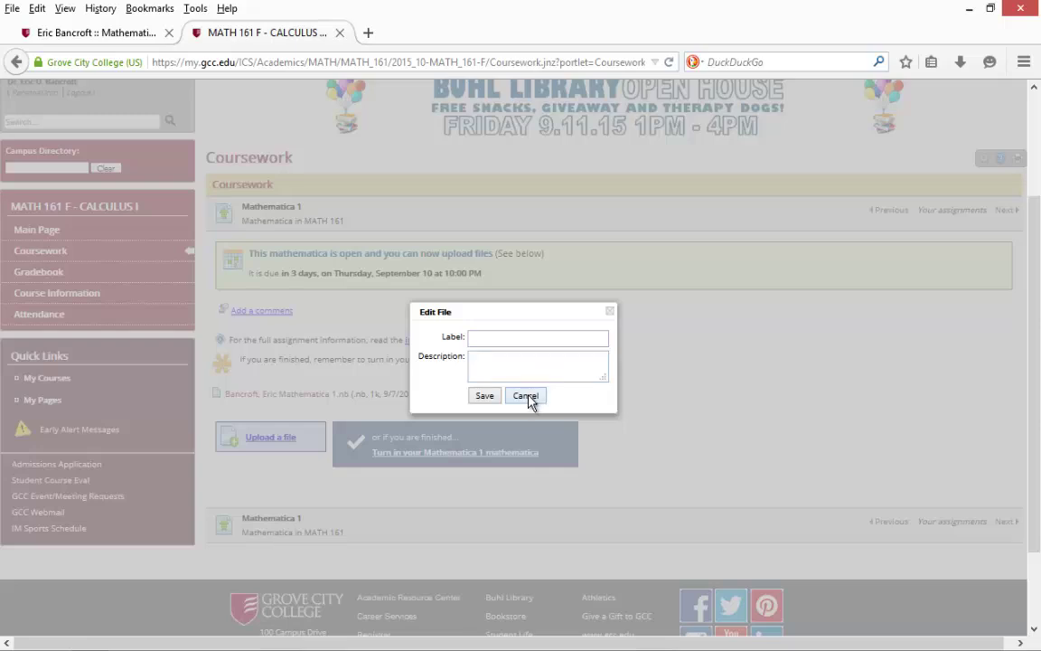
left_click(528, 397)
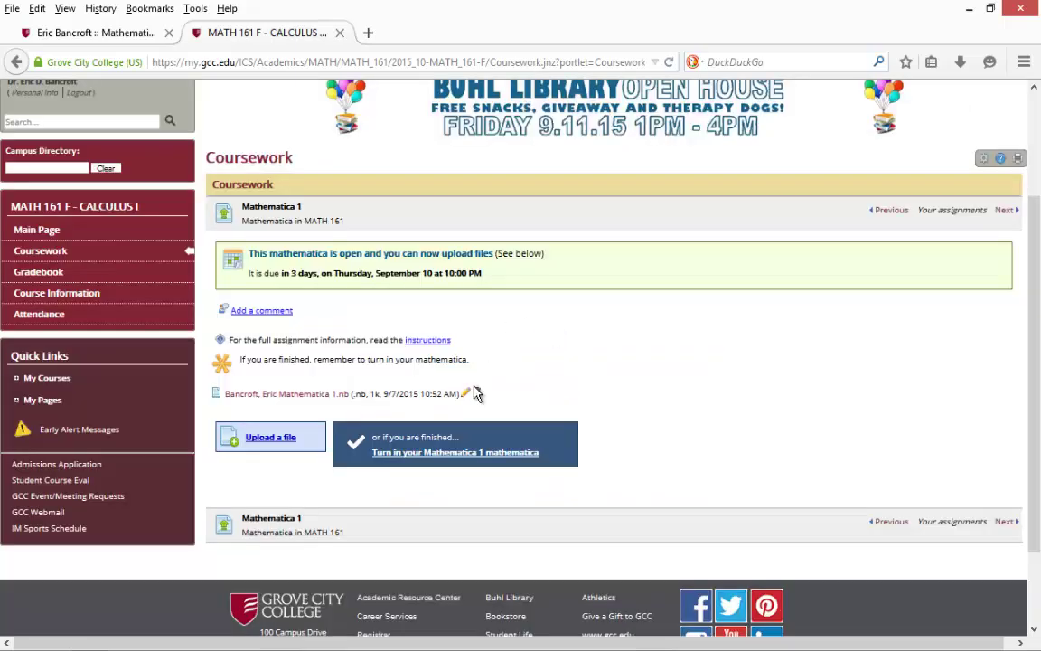